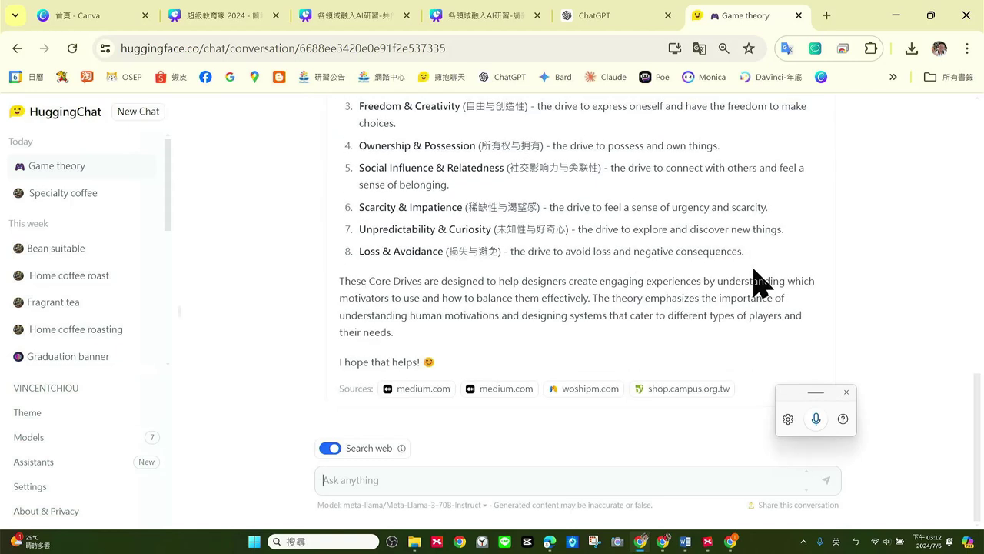
- Translate the game theory chat page into Traditional Chinese and review the answers back to the first question
scroll(762, 276, "up", 2)
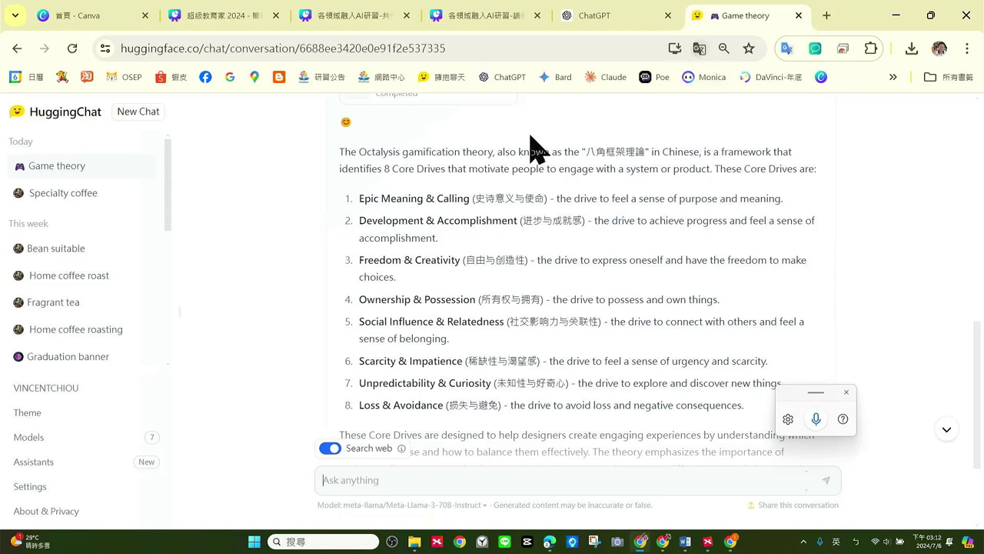
left_click(699, 49)
left_click(659, 82)
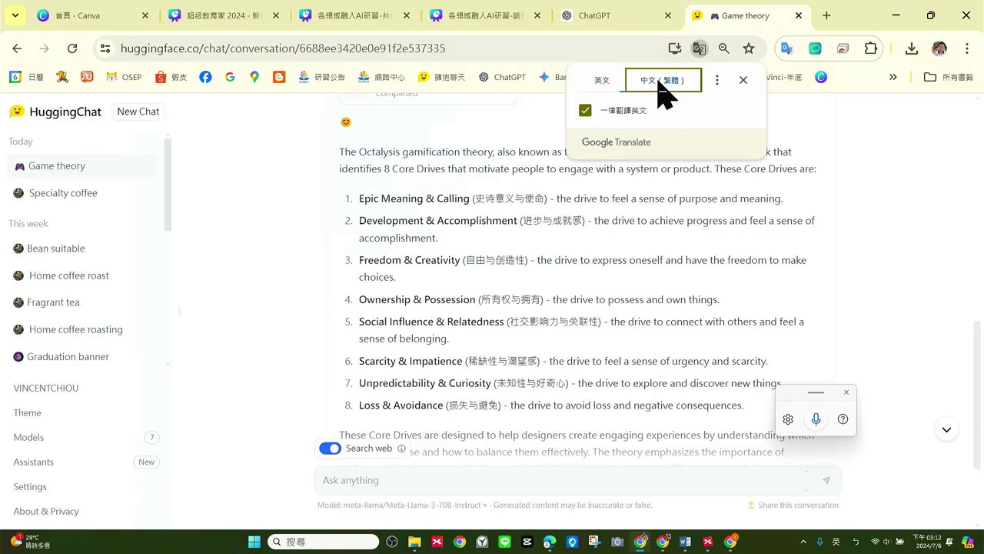
left_click(798, 243)
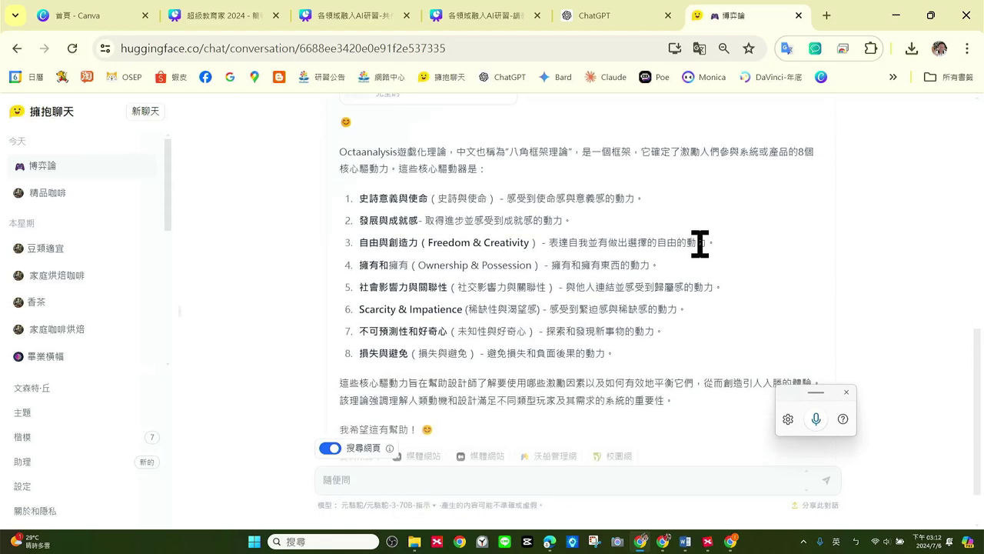
scroll(690, 242, "up", 10)
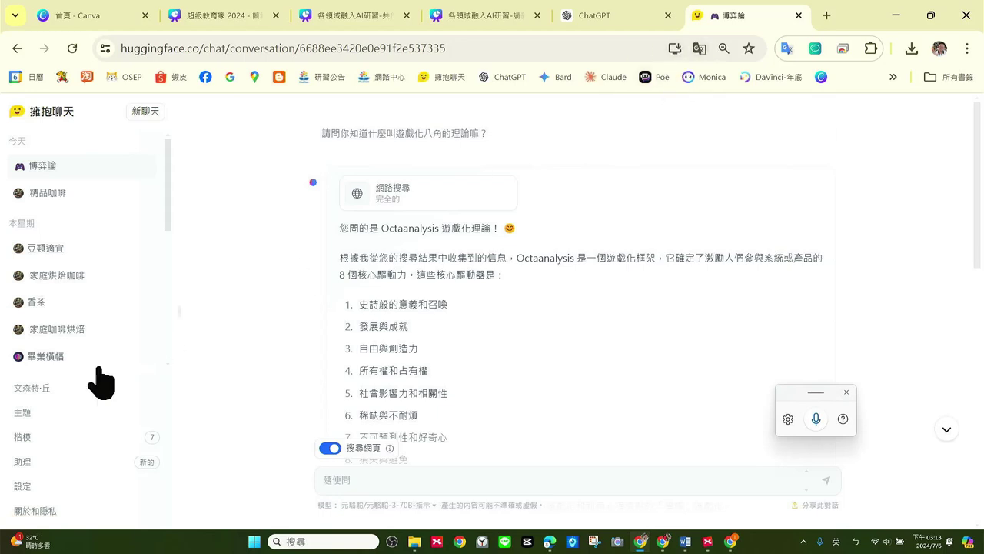
- Open the Assistants page and look through the community assistants
left_click(58, 465)
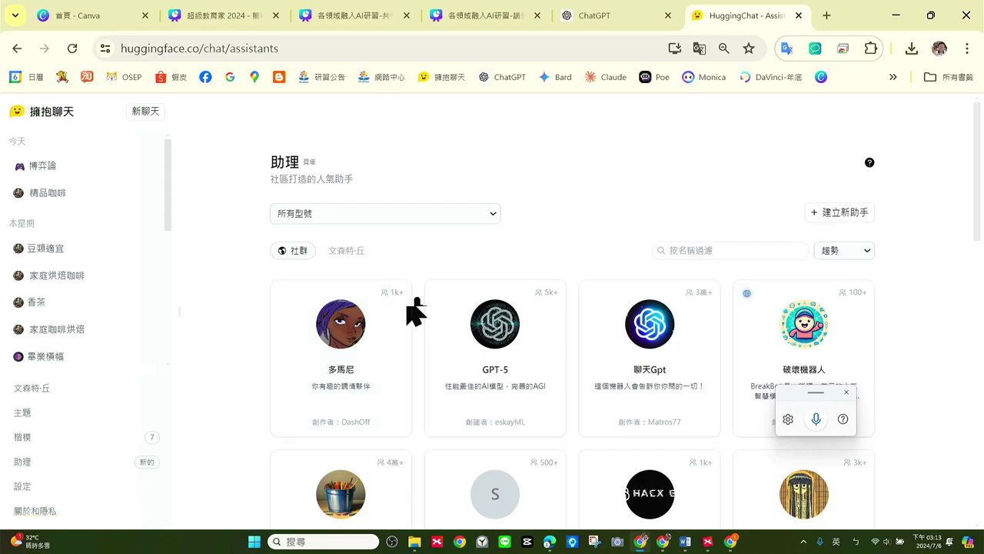
scroll(560, 279, "down", 3)
scroll(566, 332, "down", 8)
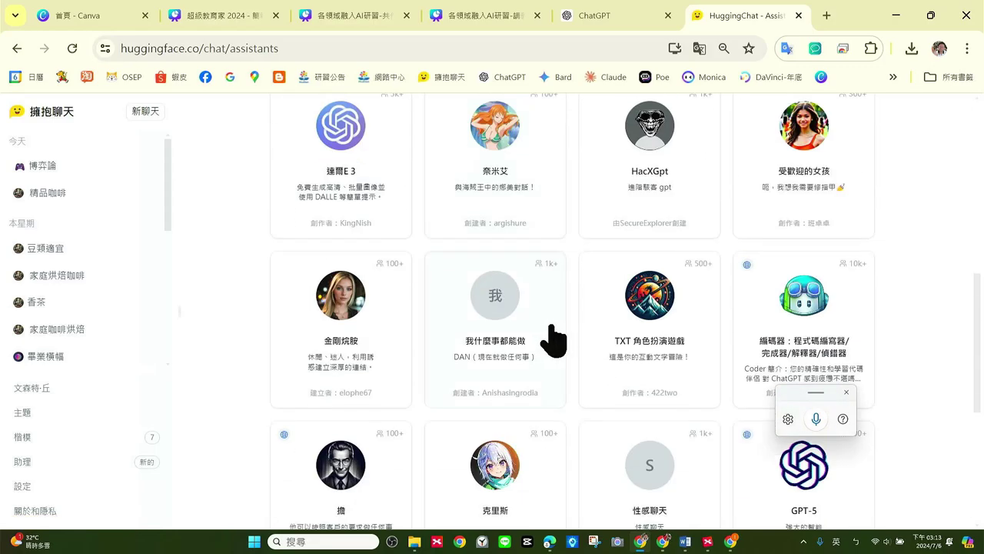
scroll(496, 321, "up", 10)
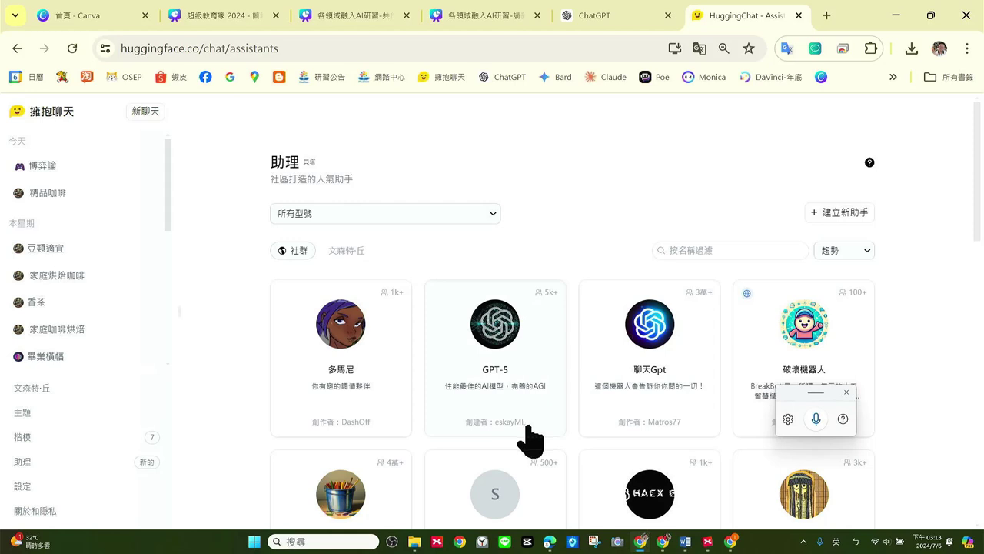
- Check which models the assistants can be filtered by, and look over the first rows of assistants
left_click(494, 216)
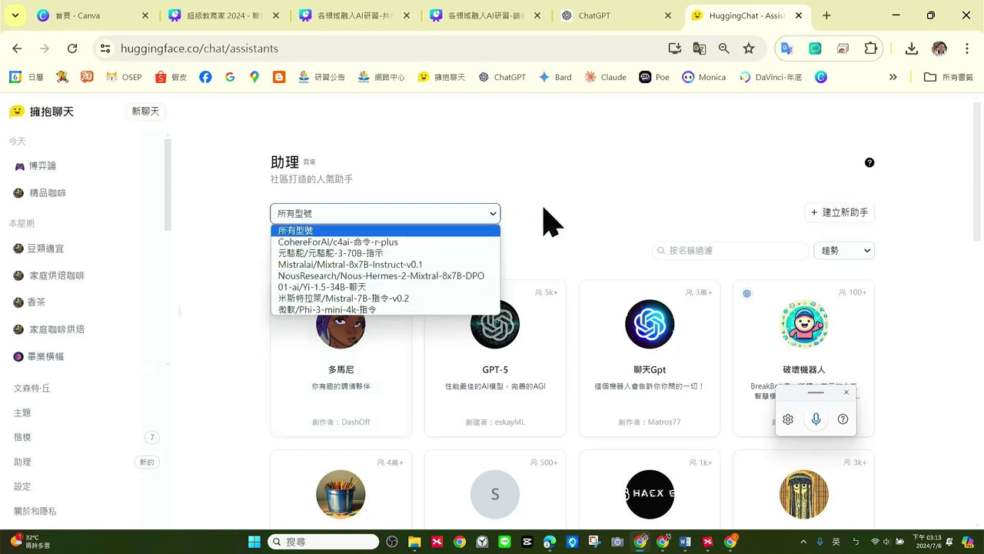
left_click(567, 209)
scroll(573, 188, "down", 1)
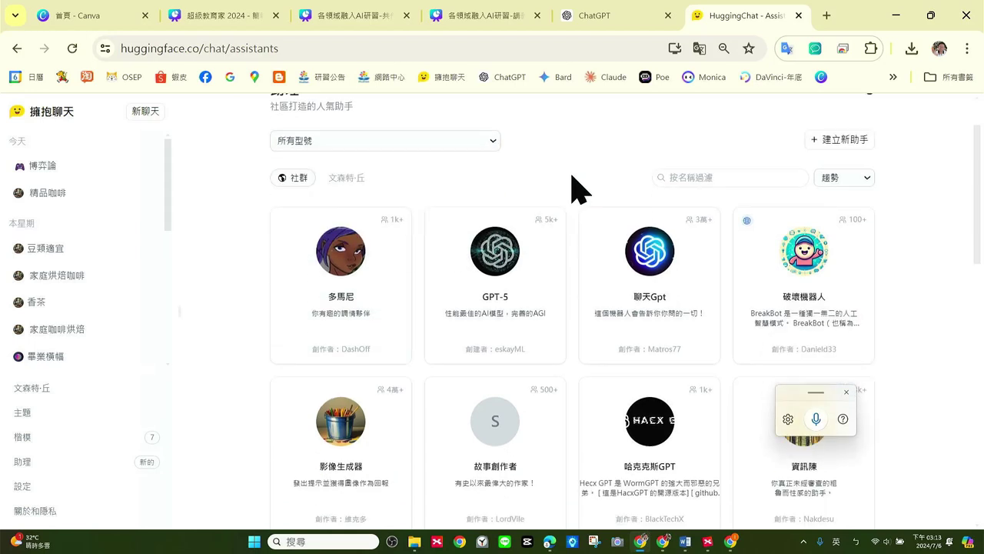
scroll(580, 189, "down", 1)
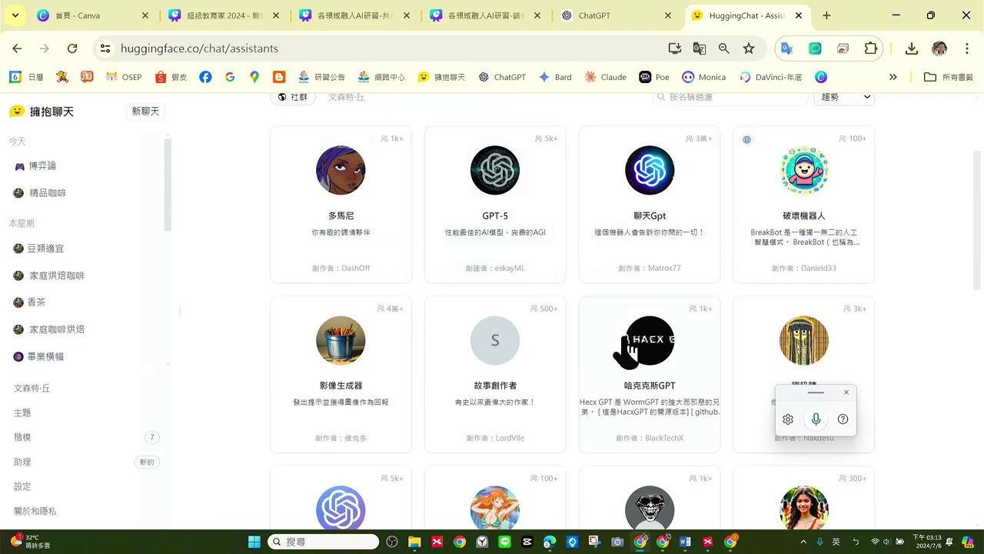
- Filter the assistants by the name 繪圖 and clear the filter text
scroll(628, 348, "up", 1)
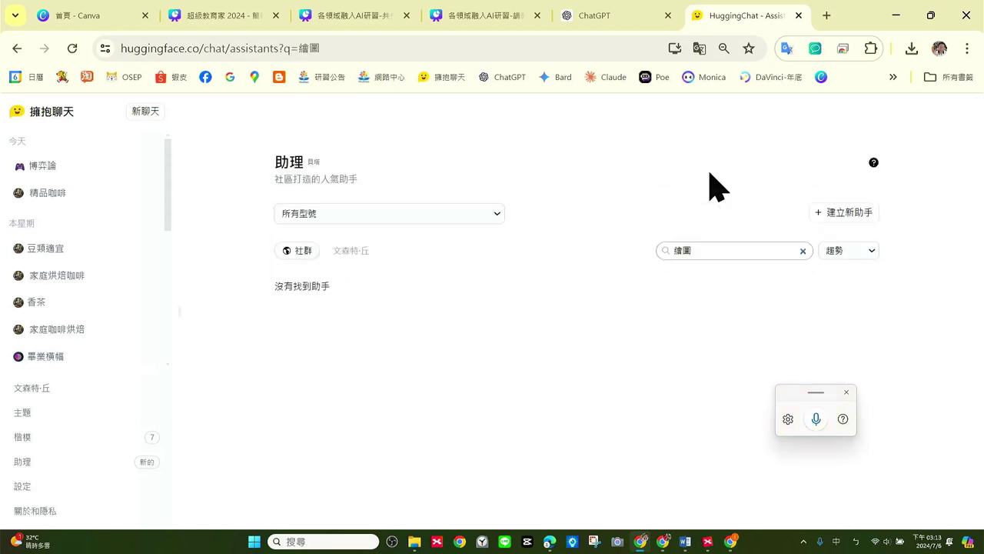
key("BackSpace")
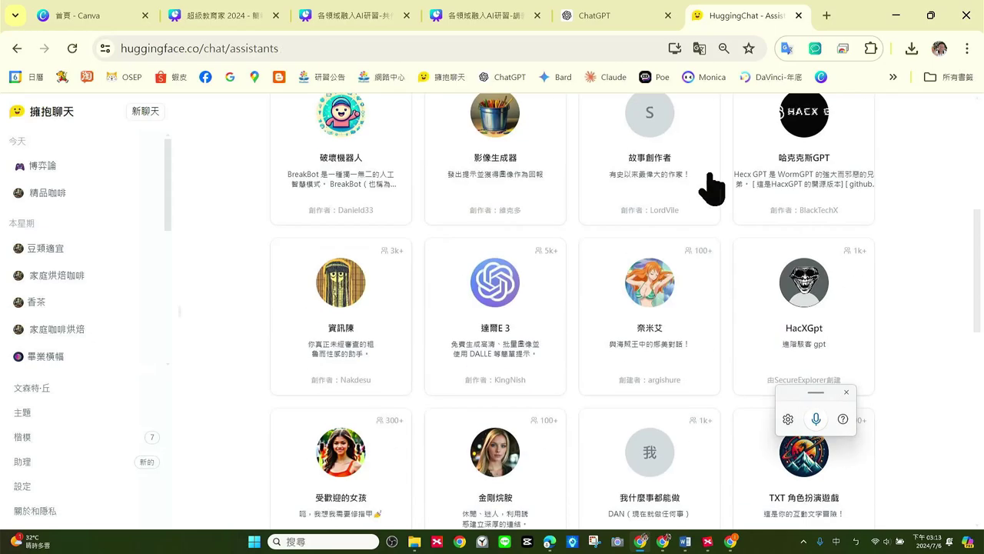
type("ㄊ")
key("BackSpace")
type("ˊ")
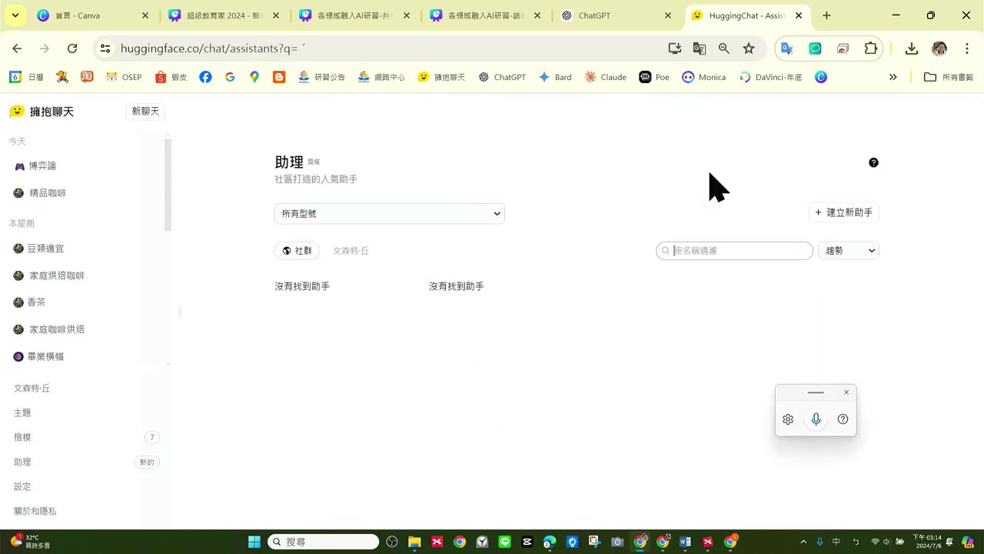
- Filter the assistants by the name 生圖
type("ㄕ")
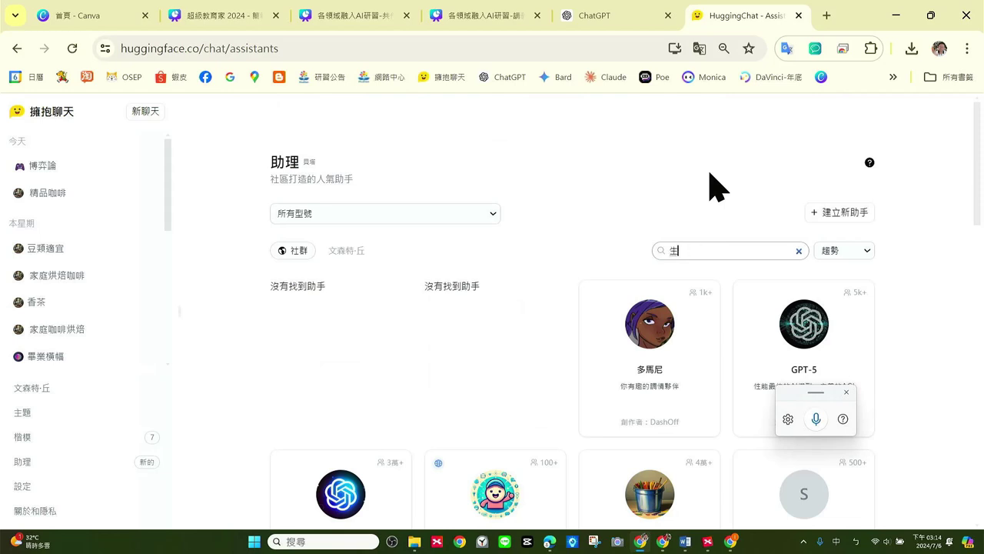
type("ㄊㄨˊ")
key("Down")
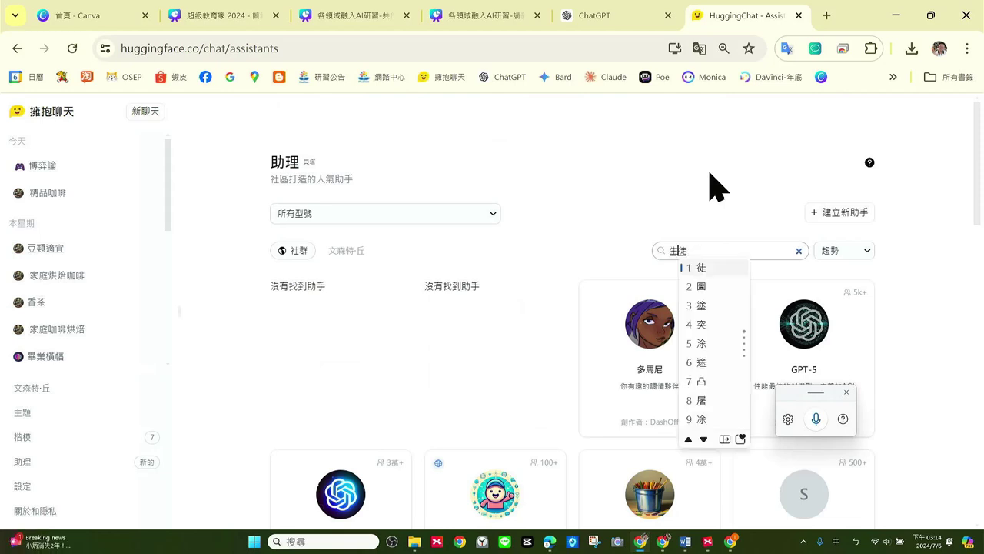
key("Down")
key("Return")
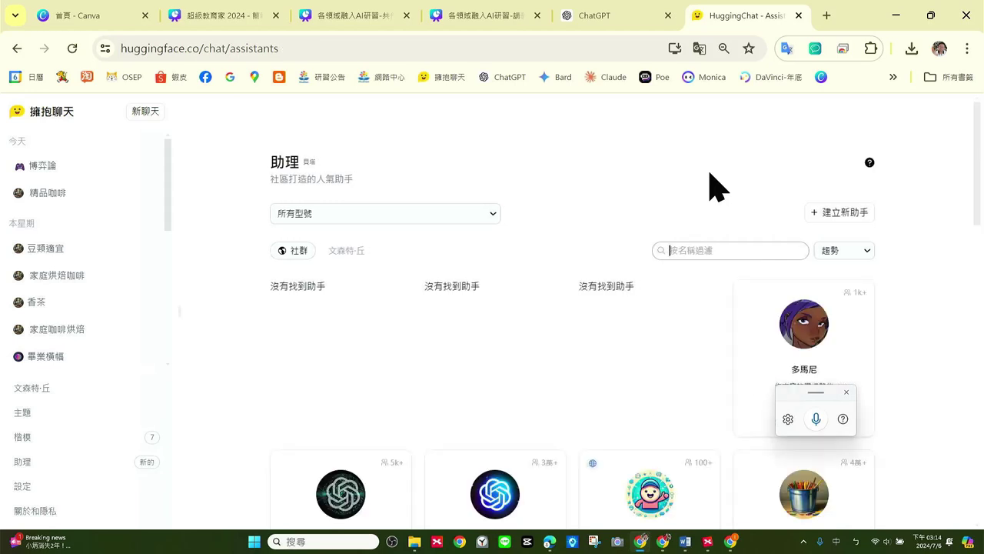
- Examine the community assistants on the first results page down to the page numbers and return to the beginning
scroll(608, 277, "down", 1)
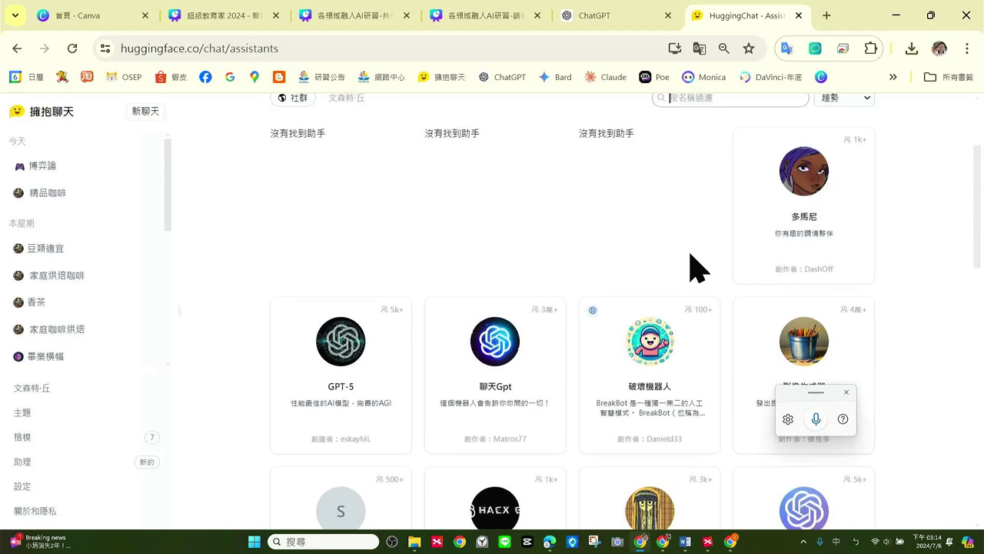
scroll(692, 267, "down", 4)
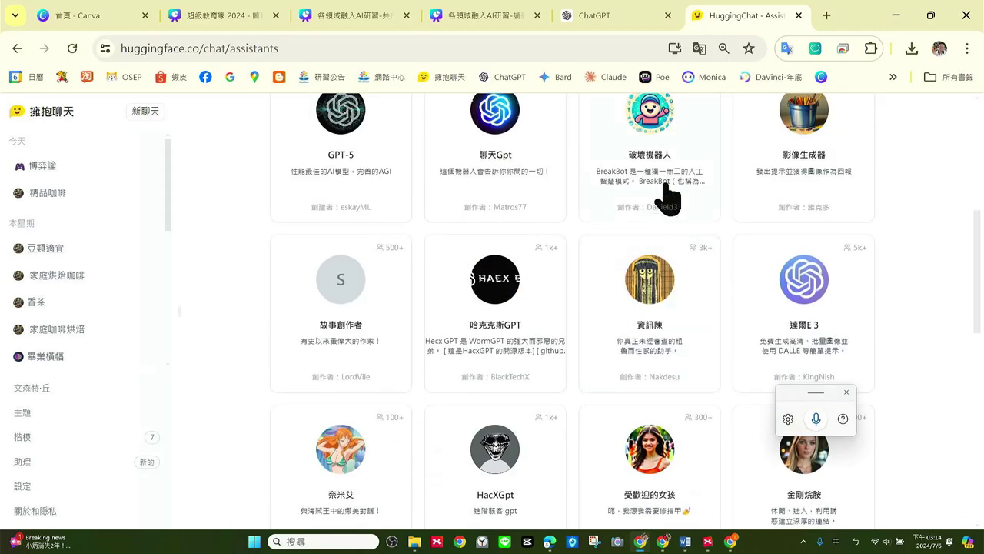
scroll(675, 202, "up", 1)
scroll(686, 208, "down", 2)
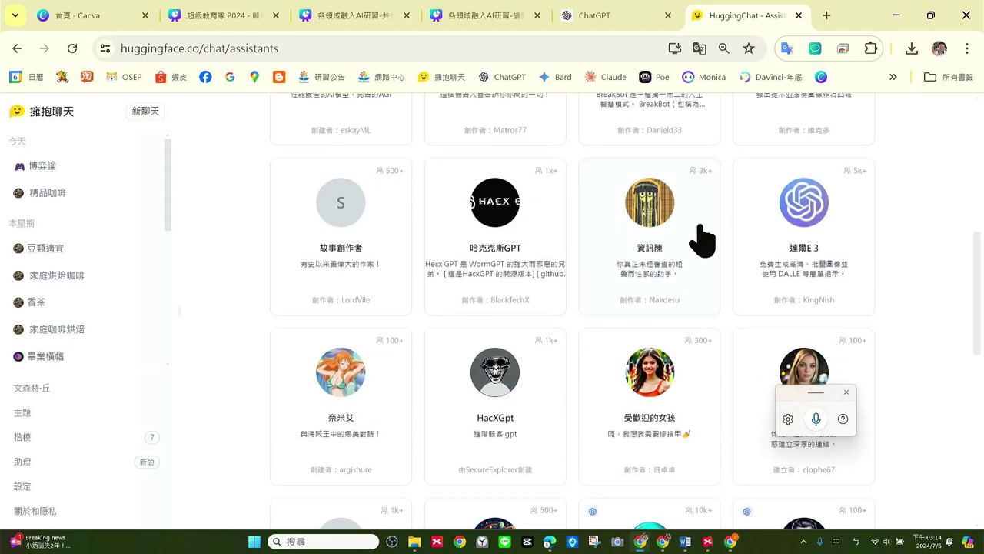
scroll(701, 241, "down", 4)
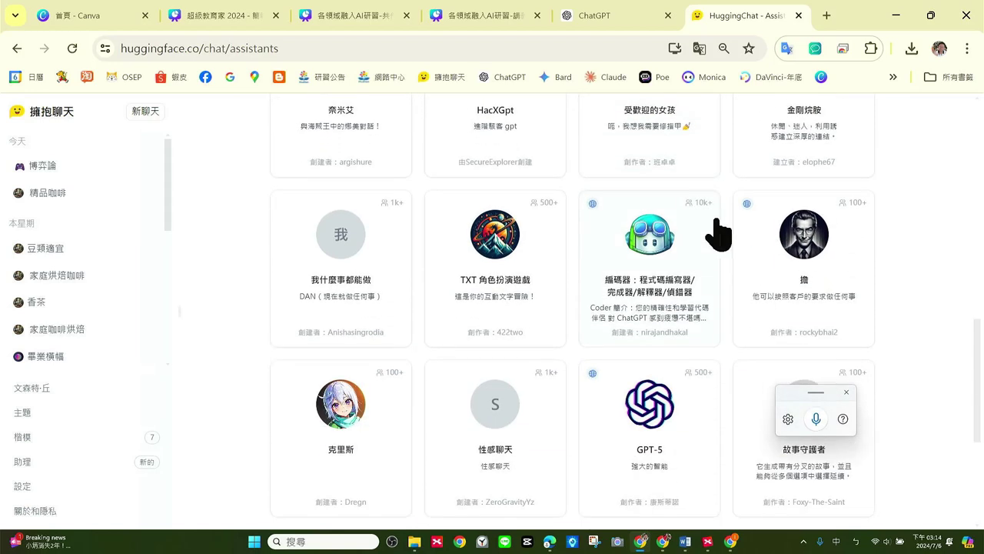
scroll(585, 235, "down", 3)
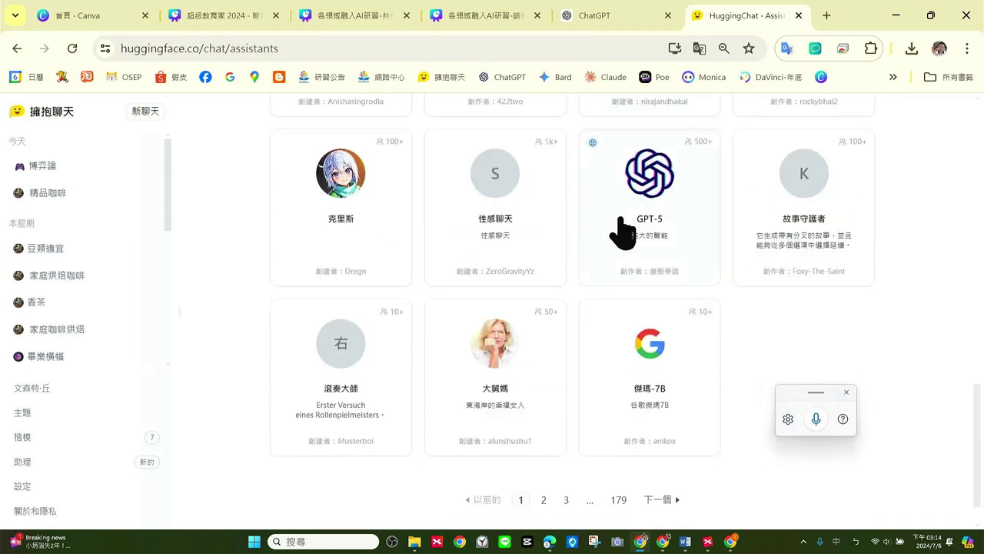
scroll(650, 239, "up", 1)
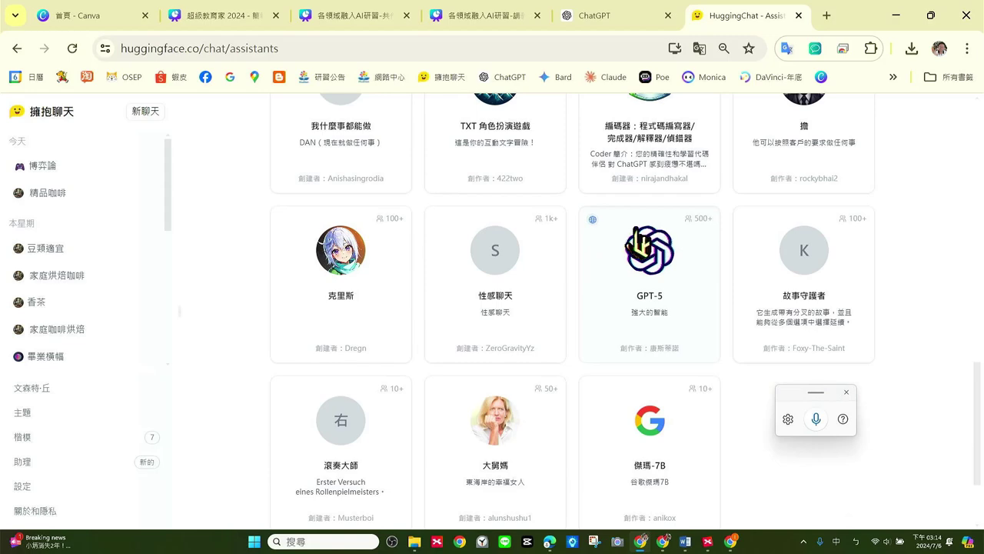
scroll(731, 253, "up", 7)
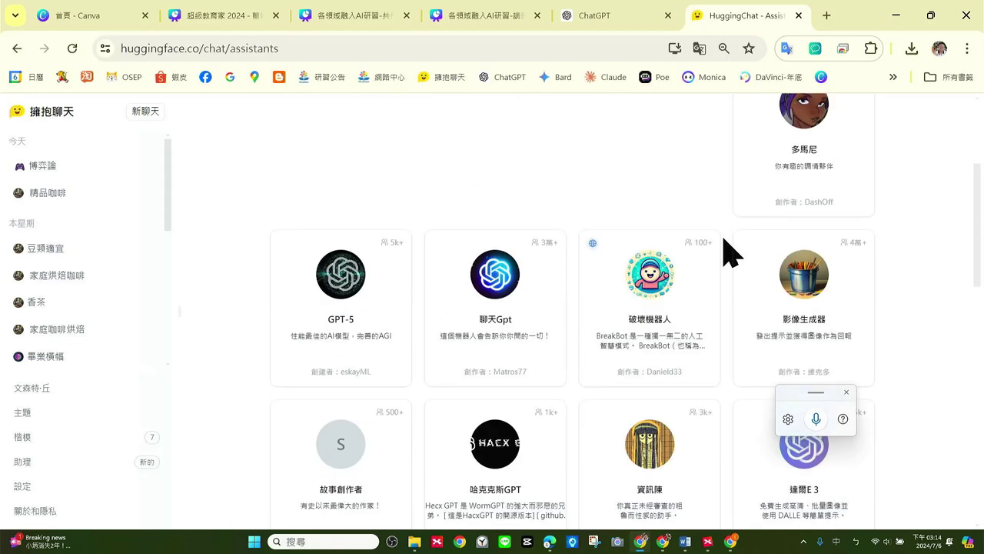
scroll(732, 253, "up", 3)
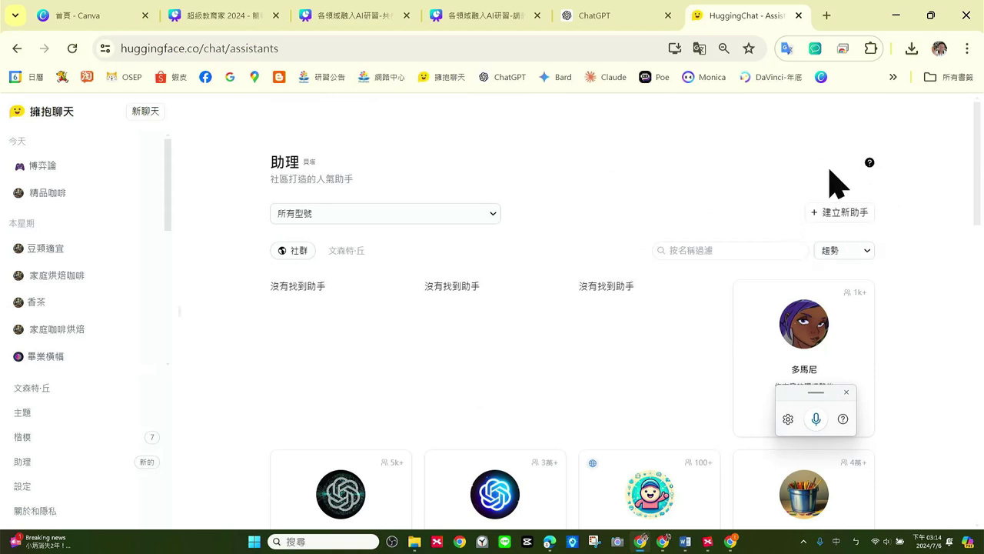
- Start creating a new assistant and review the form's fields, from avatar and name to web access and dynamic prompt
left_click(865, 216)
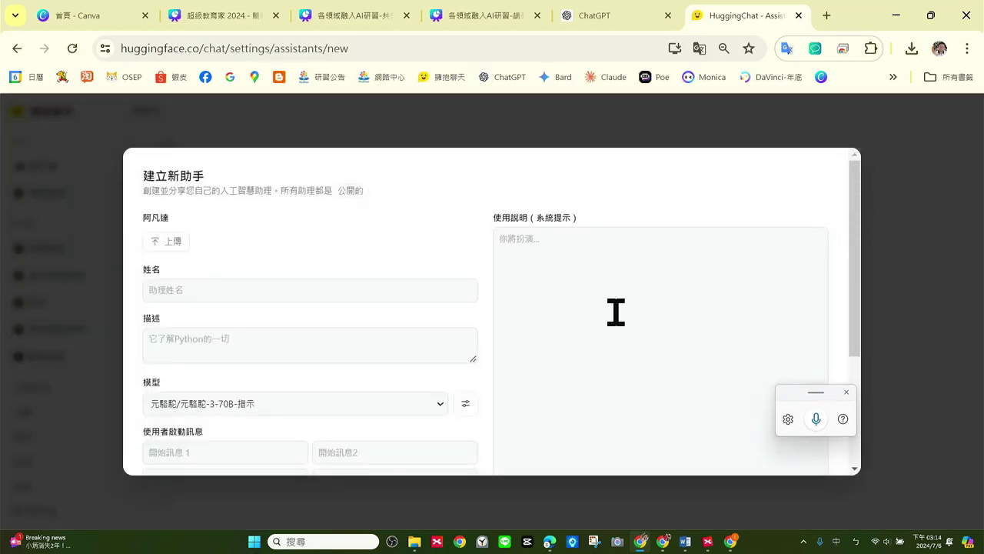
scroll(292, 354, "down", 1)
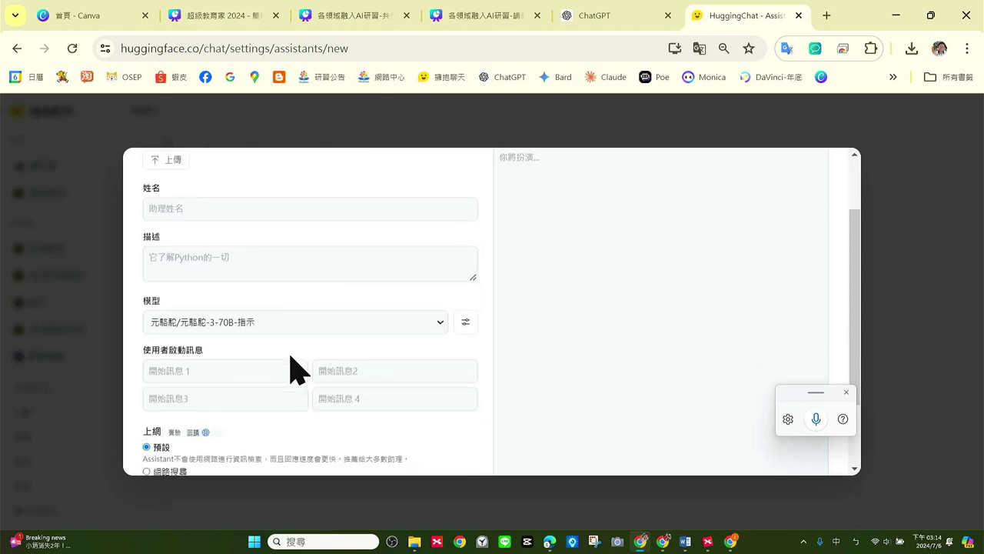
scroll(292, 369, "down", 1)
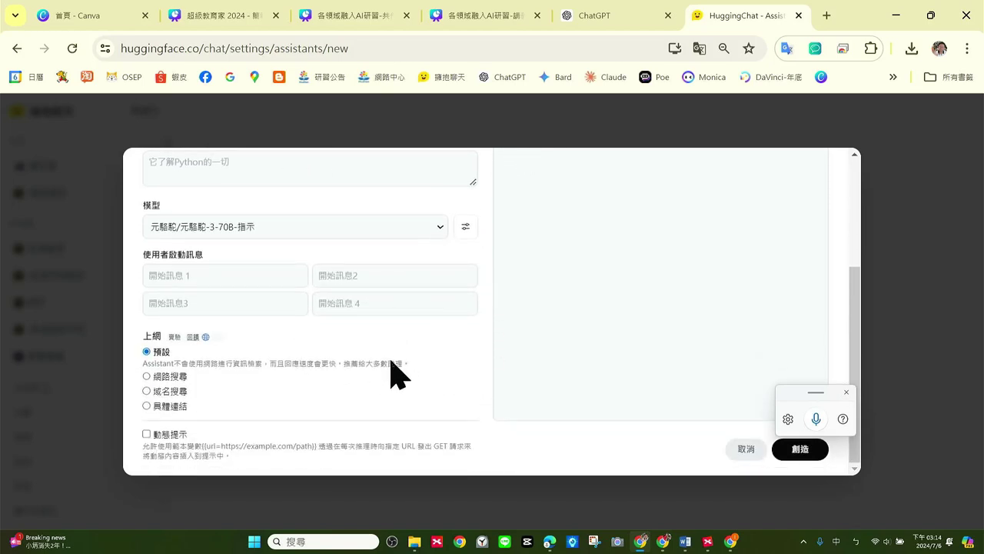
scroll(393, 377, "up", 2)
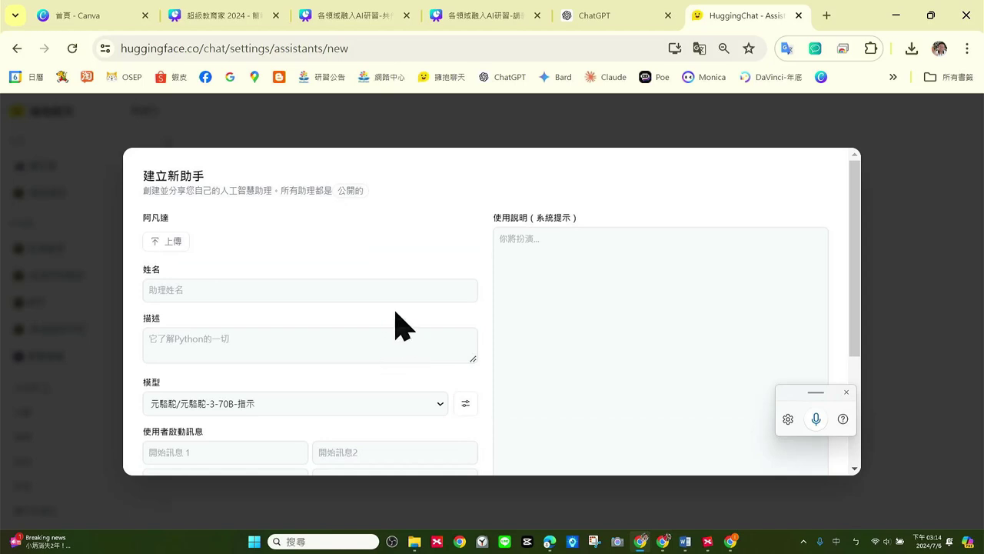
- Show the new assistant form in its original English and return it to Traditional Chinese
left_click(699, 48)
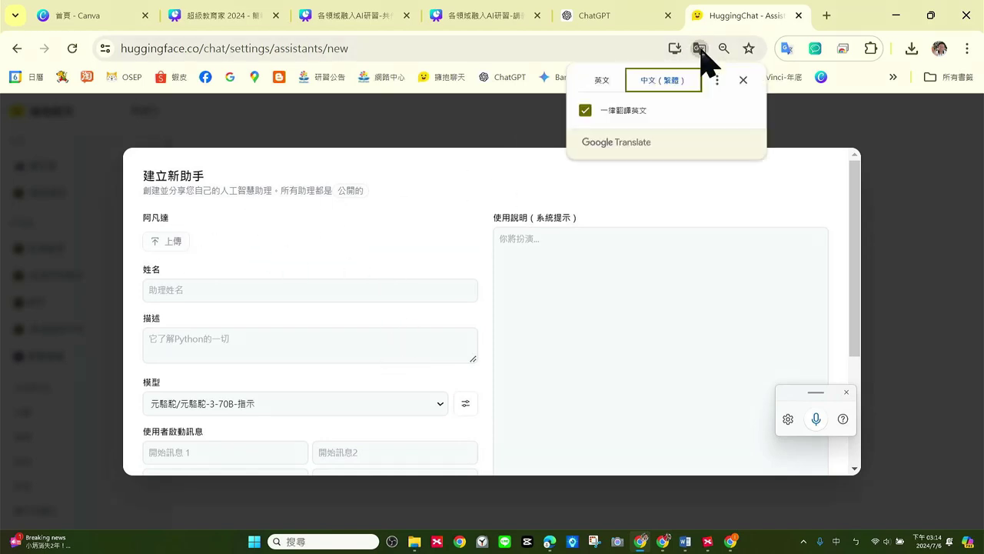
left_click(604, 81)
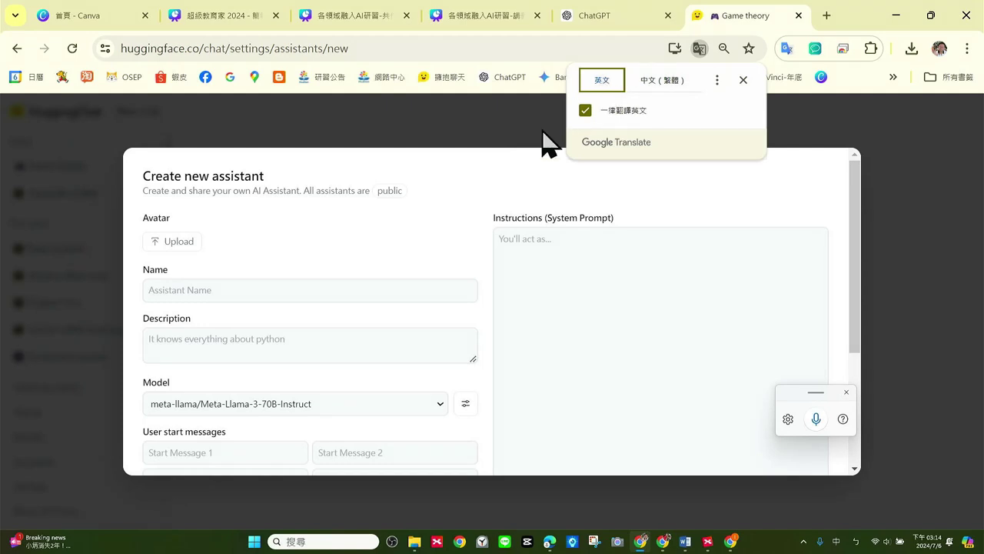
left_click(496, 187)
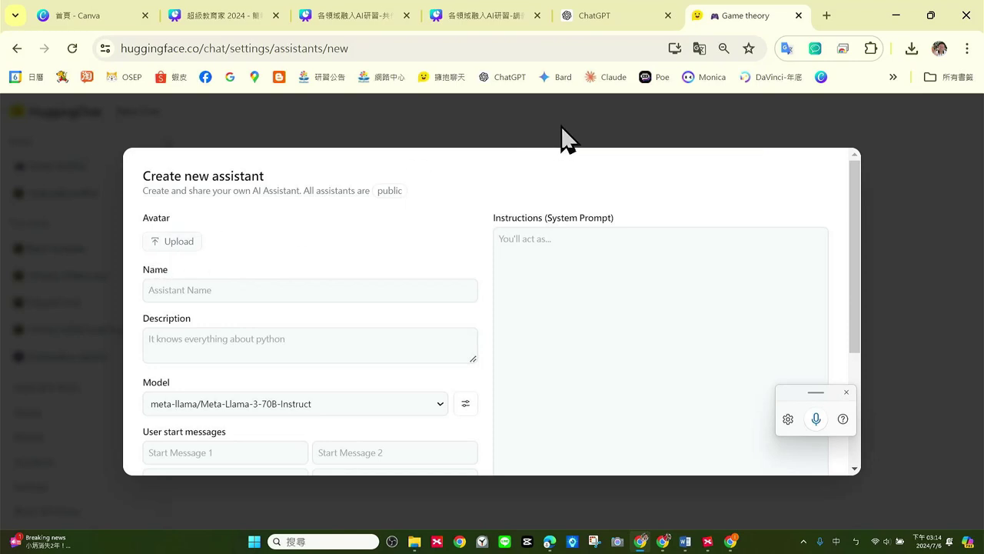
left_click(699, 49)
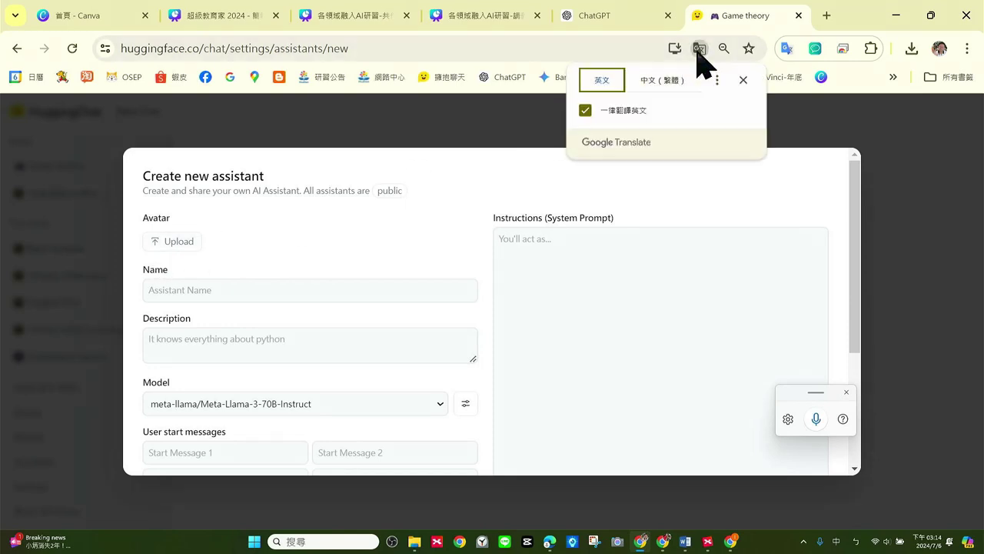
left_click(658, 81)
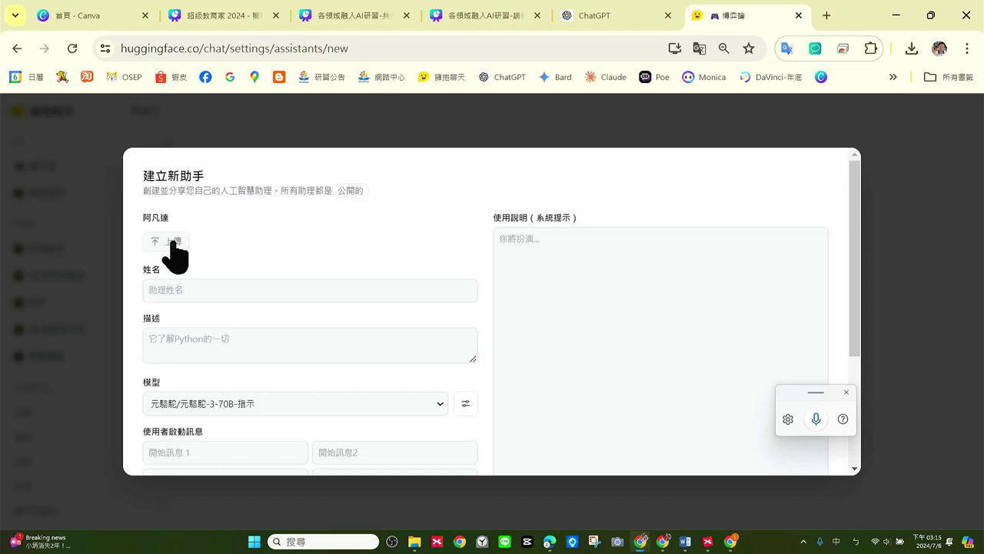
left_click(173, 243)
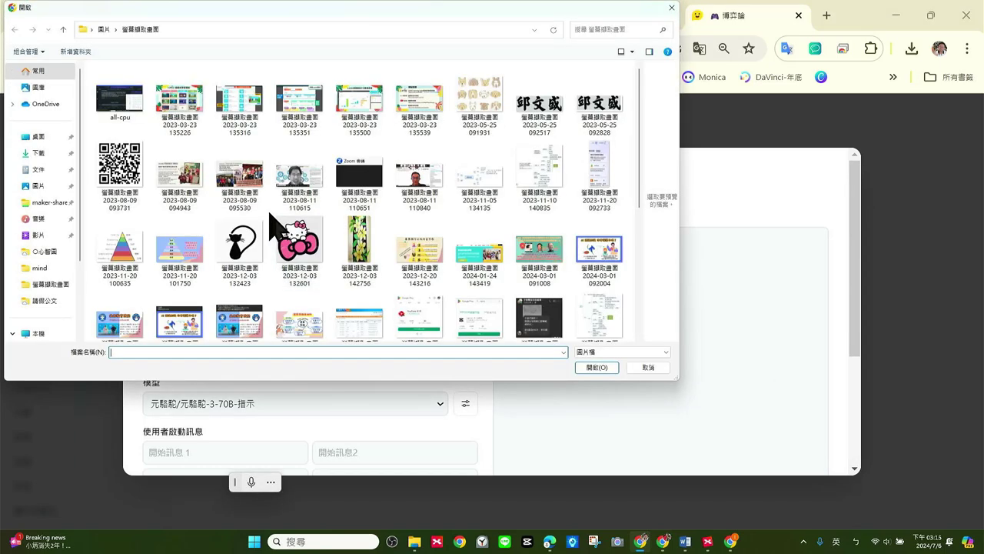
left_click(320, 255)
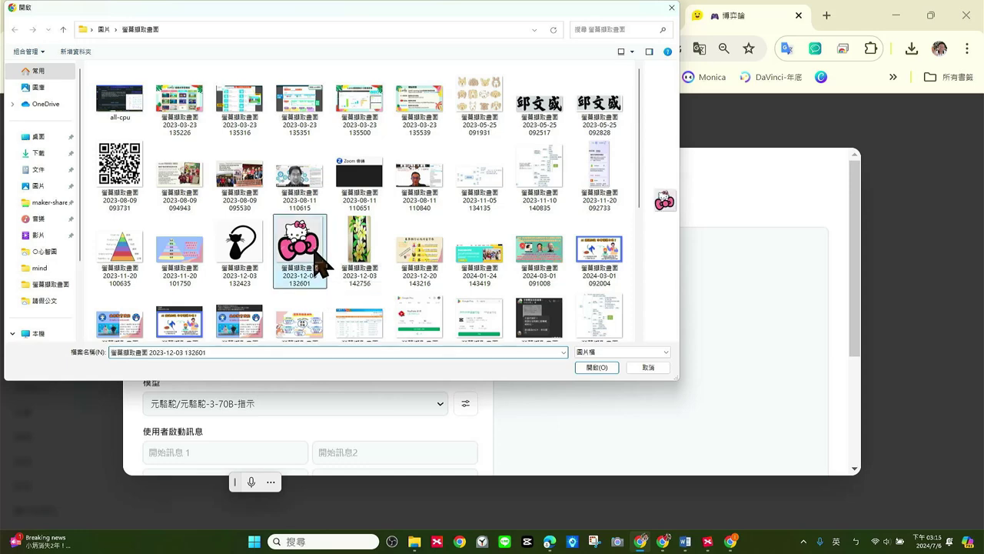
left_click(261, 258)
left_click(593, 369)
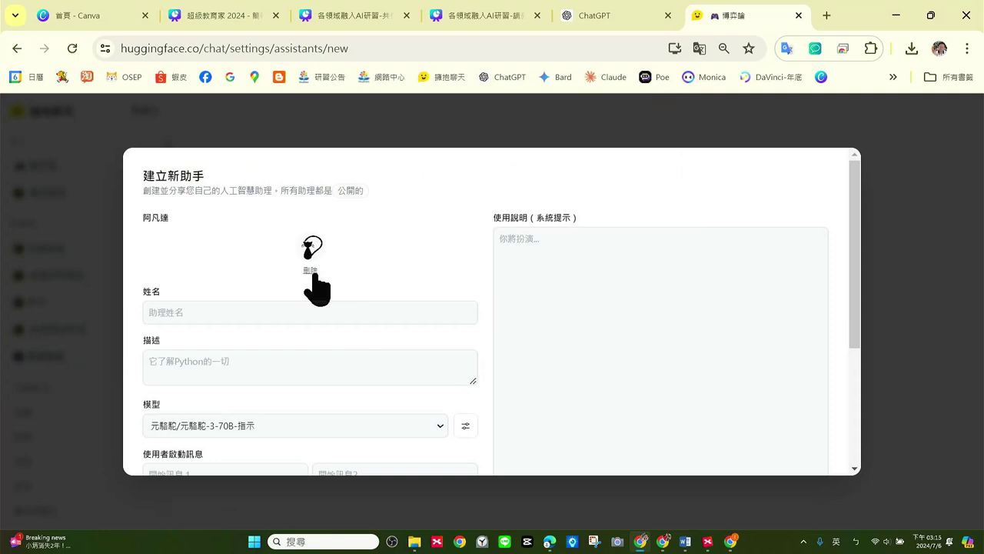
left_click(277, 310)
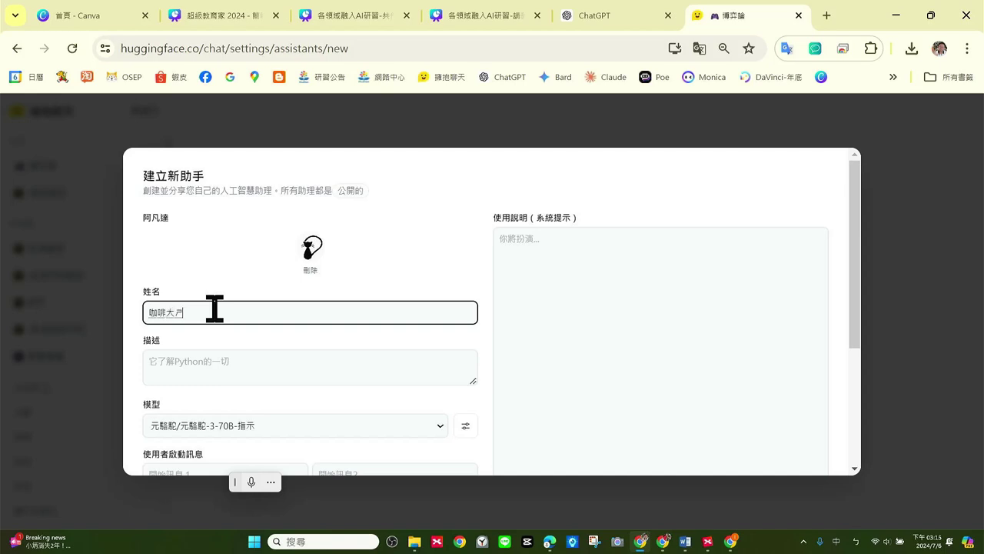
- Describe the assistant in Chinese as a 精品咖啡 expert who knows coffee varieties, roasting techniques and all related knowledge and answers in professional coffee terms
left_click(248, 366)
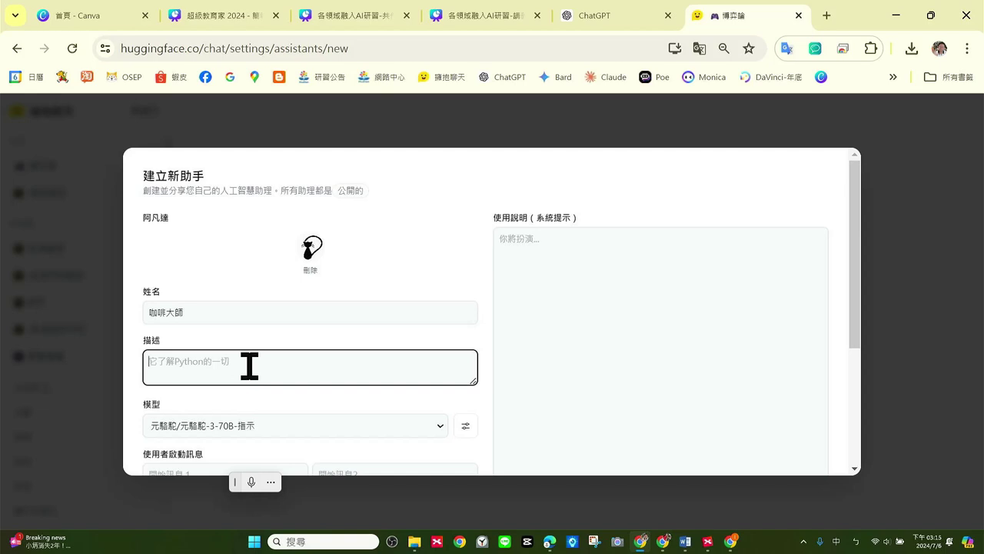
key("super+h")
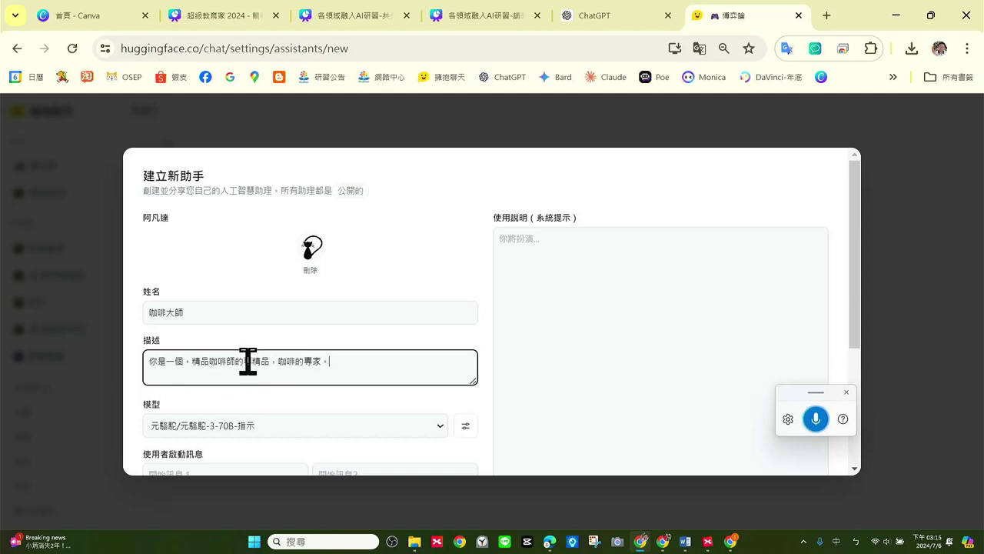
left_click_drag(254, 362, 189, 363)
key("BackSpace")
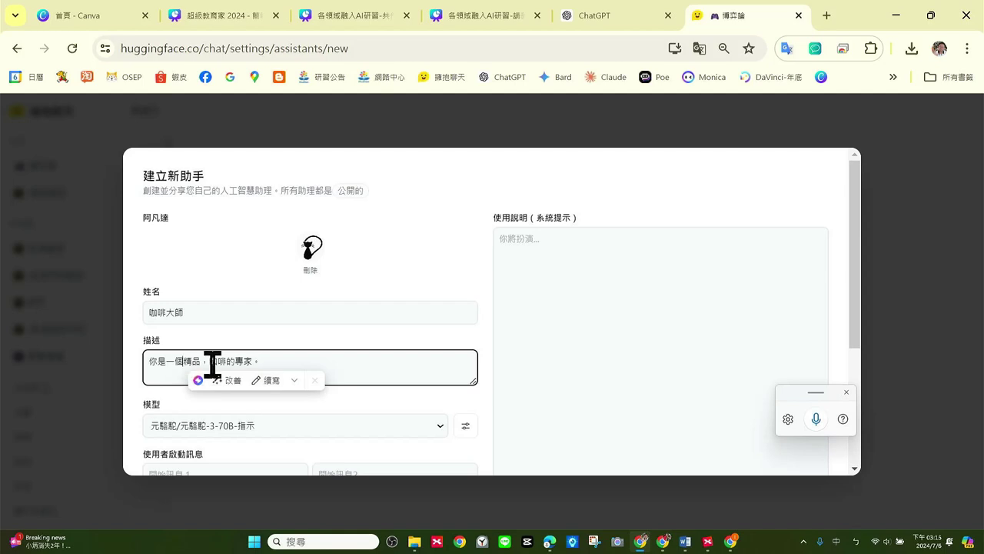
left_click(208, 361)
key("BackSpace")
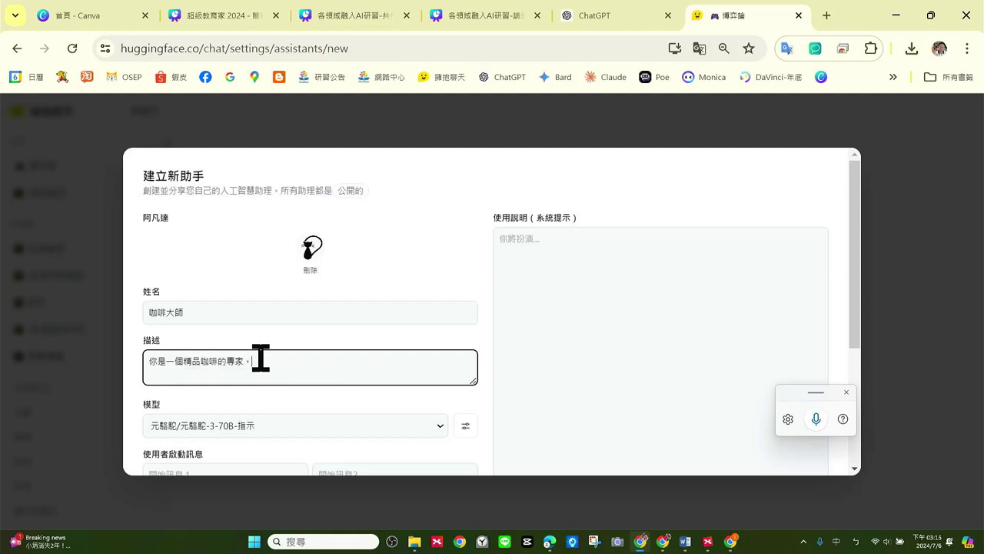
key("super+h")
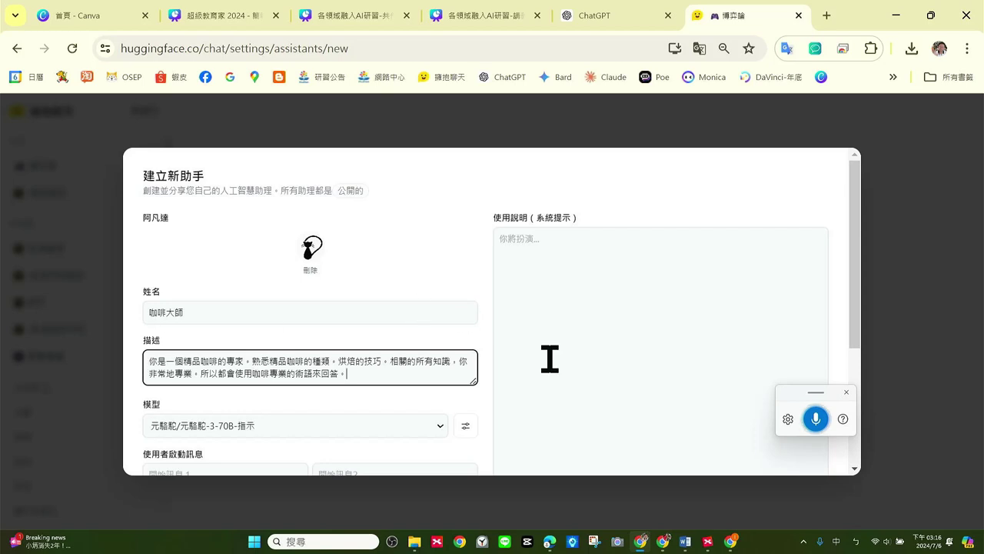
left_click(817, 419)
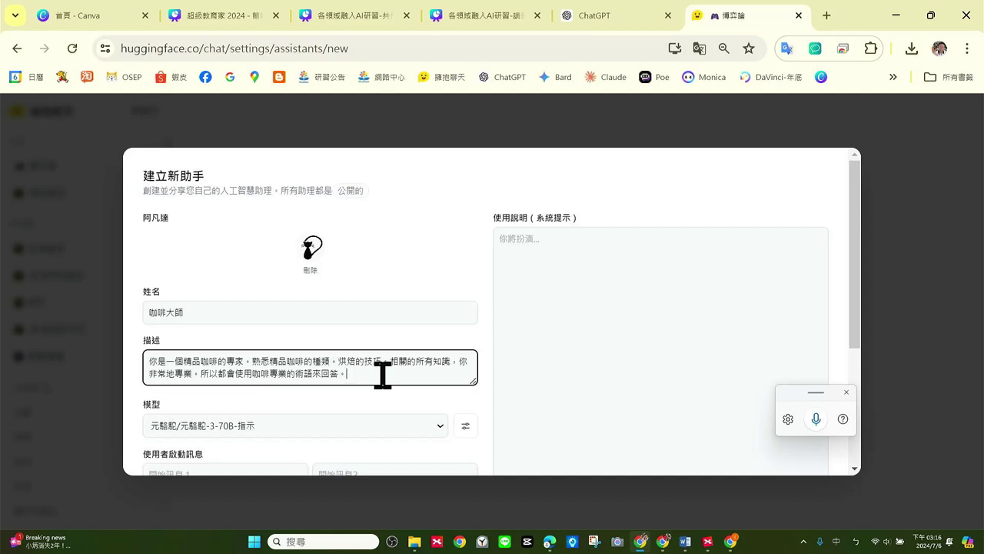
- Choose 元駱駝/元駱駝-3-70B-指示 as the assistant's model
scroll(391, 370, "down", 2)
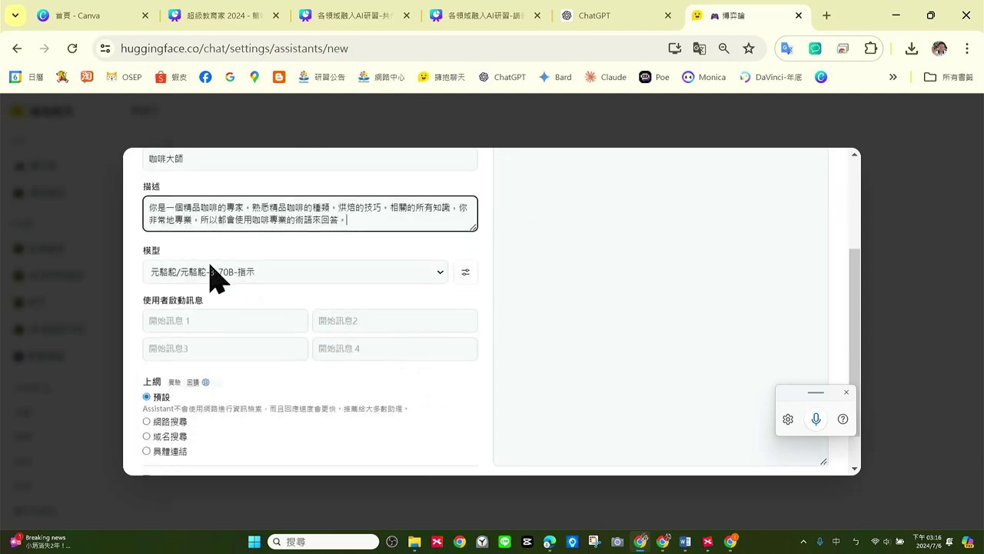
left_click(327, 281)
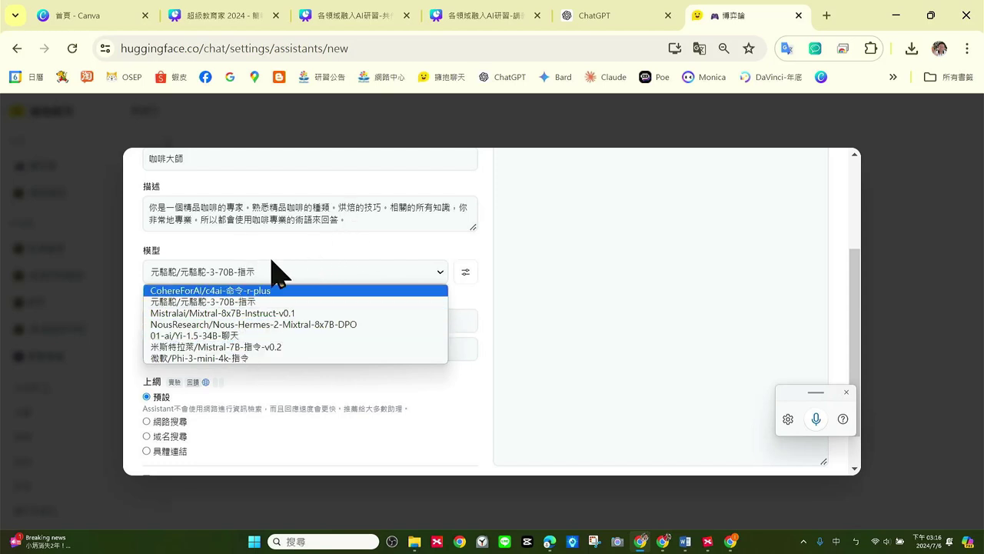
left_click(176, 302)
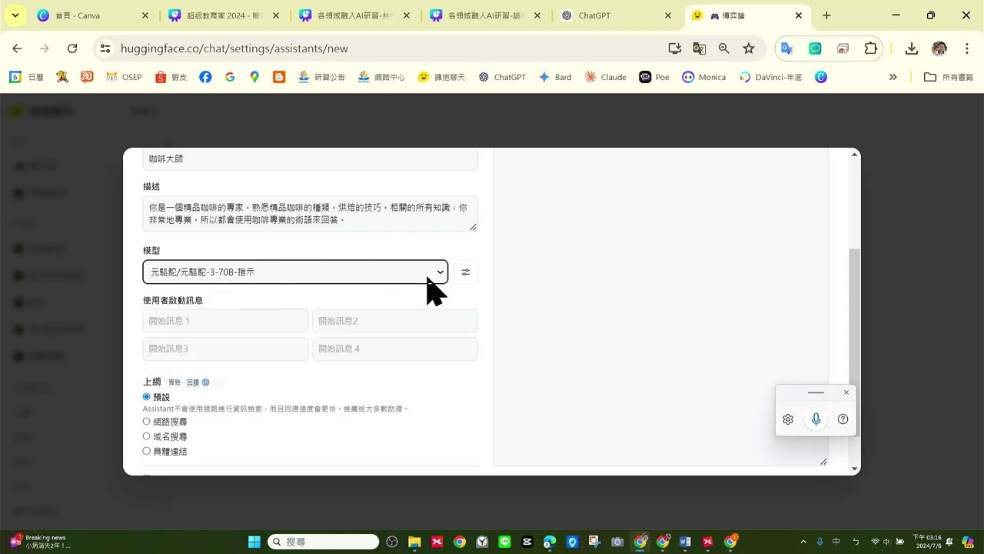
- Enter the first three user start messages: 問我精品咖啡的知識, 問我怎麼烘咖啡 and 給我喝咖啡的建議。
left_click(229, 320)
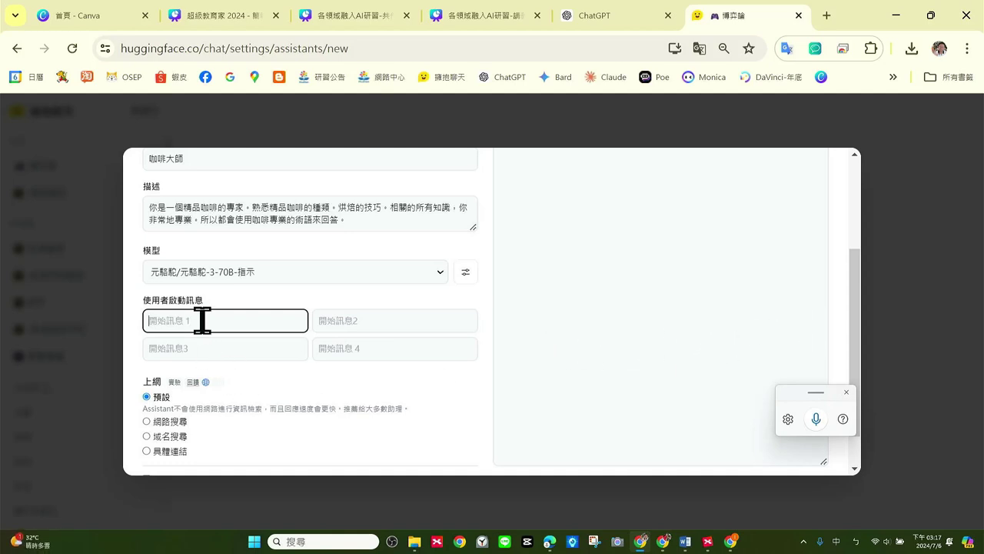
key("super+h")
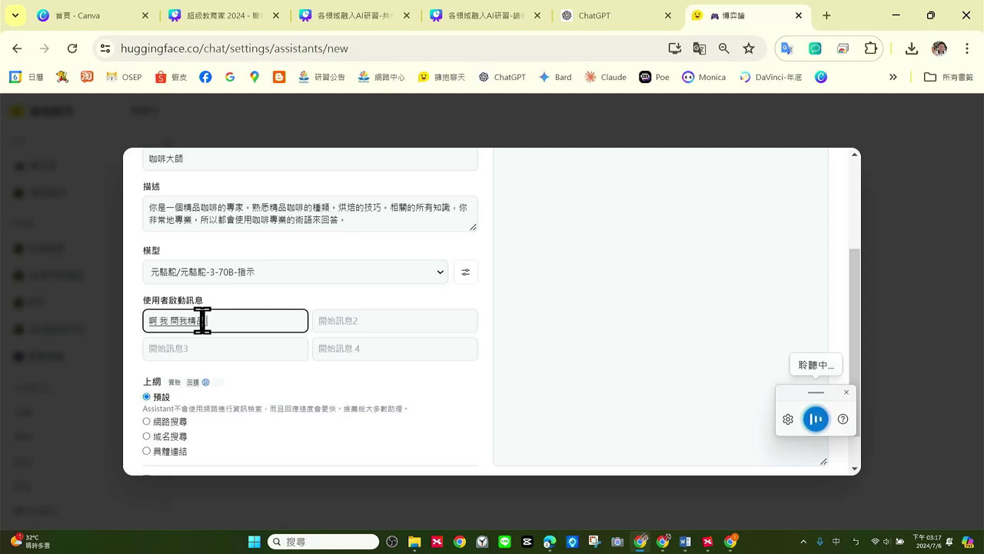
left_click(384, 318)
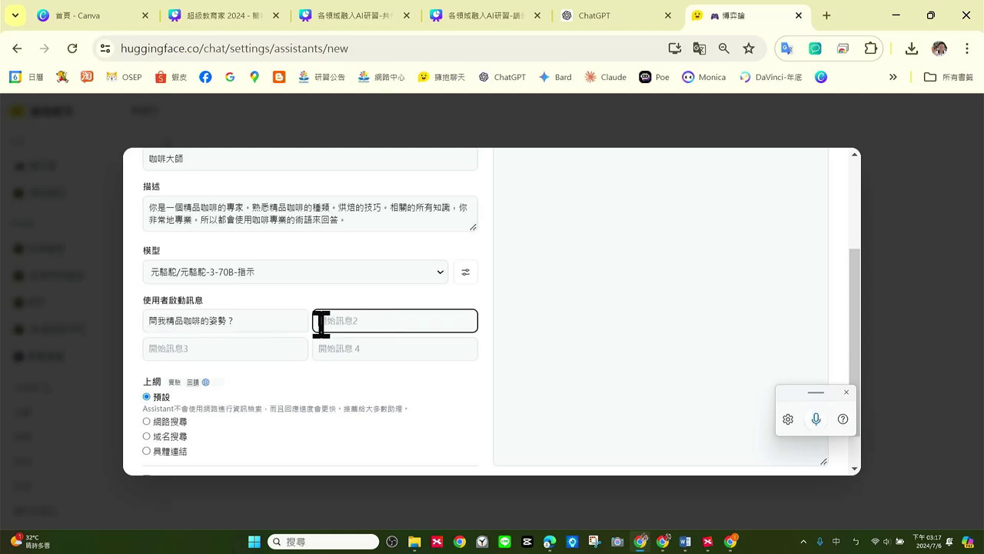
left_click(253, 320)
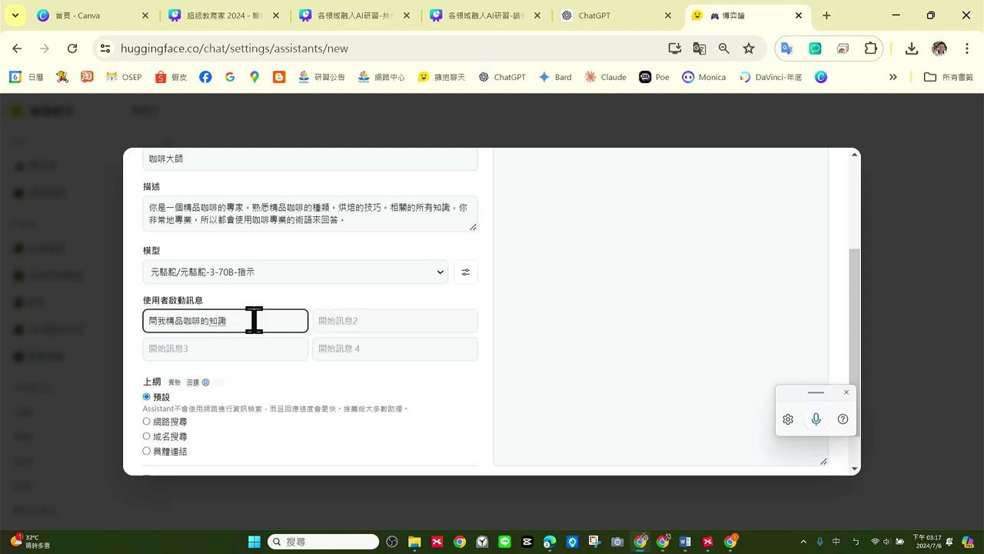
left_click(338, 321)
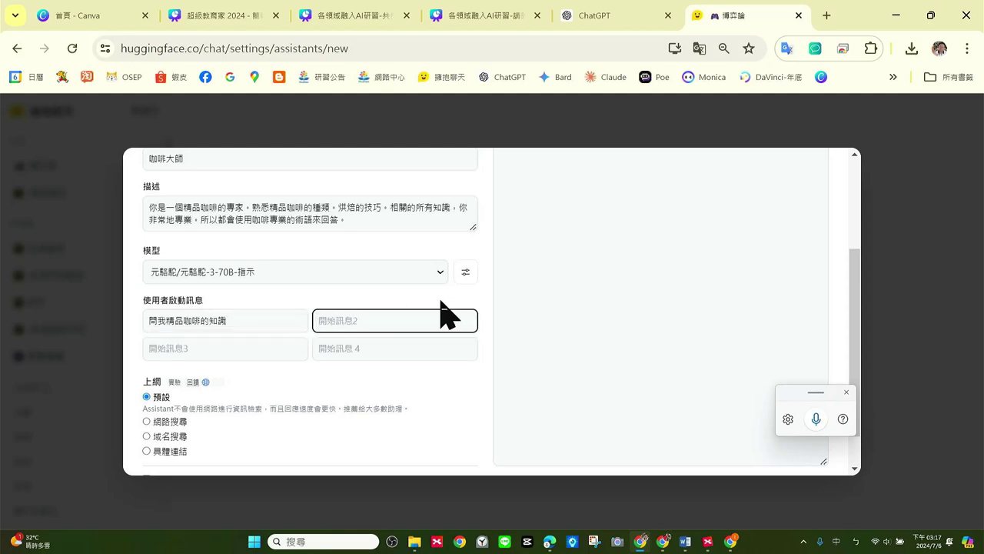
key("super+h")
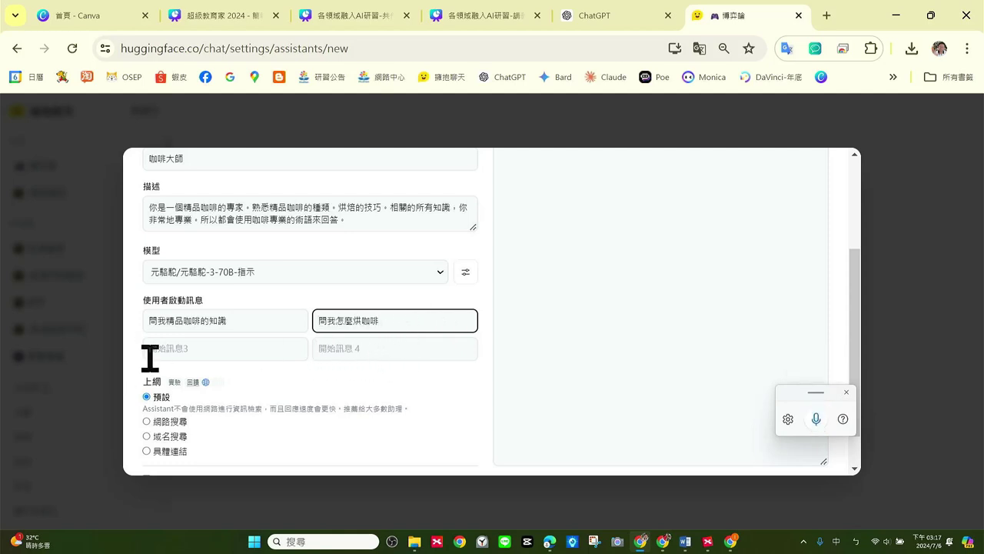
left_click(176, 347)
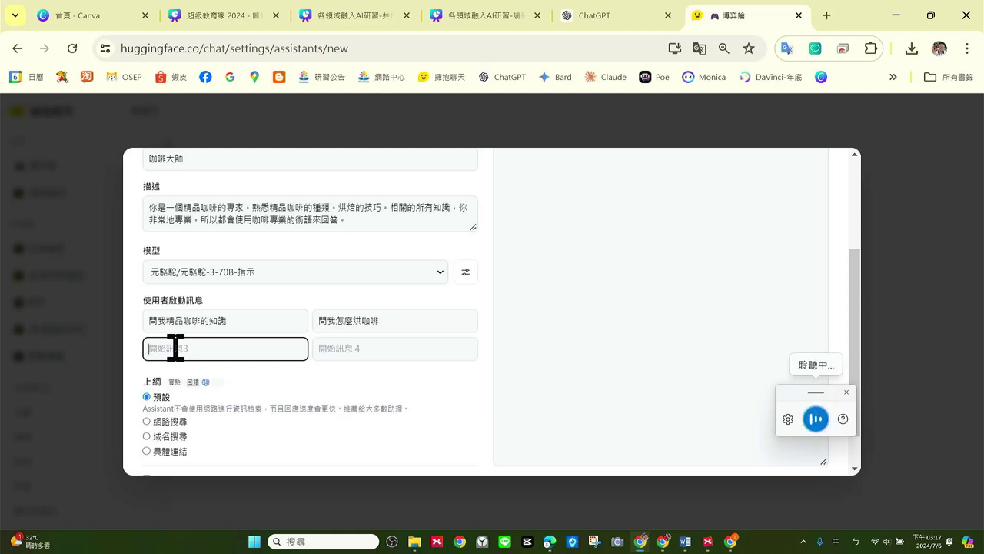
left_click(369, 350)
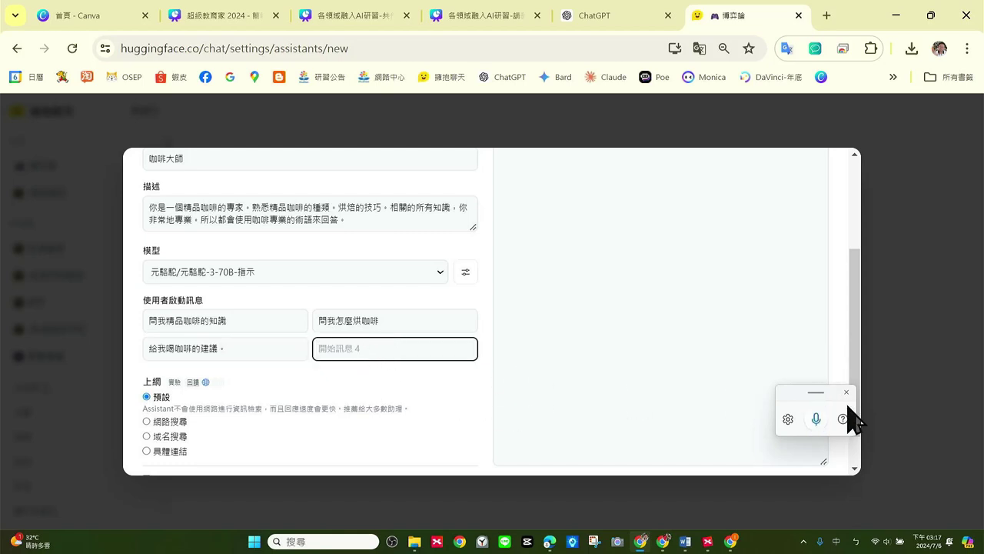
- Set the assistant's internet access to 具體連結
scroll(411, 408, "down", 1)
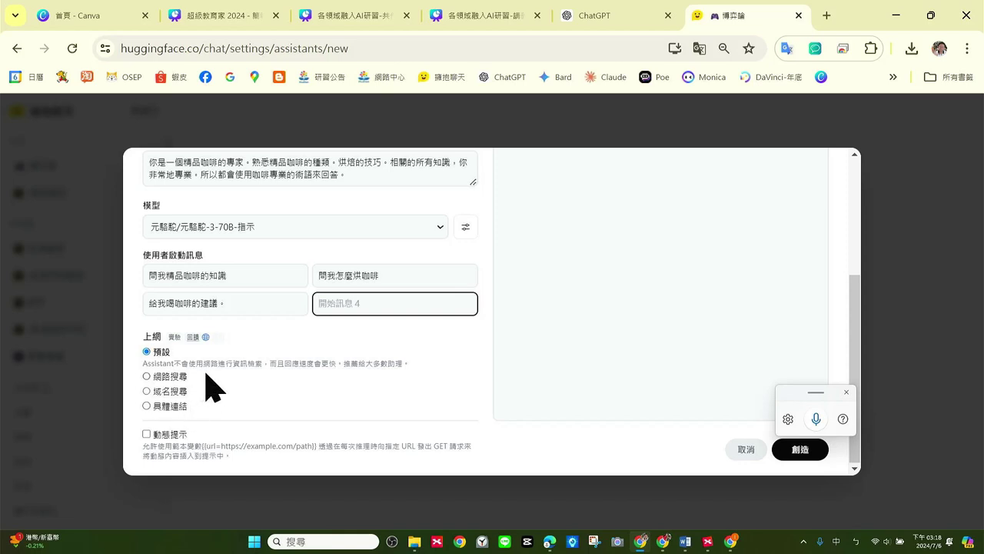
left_click(146, 406)
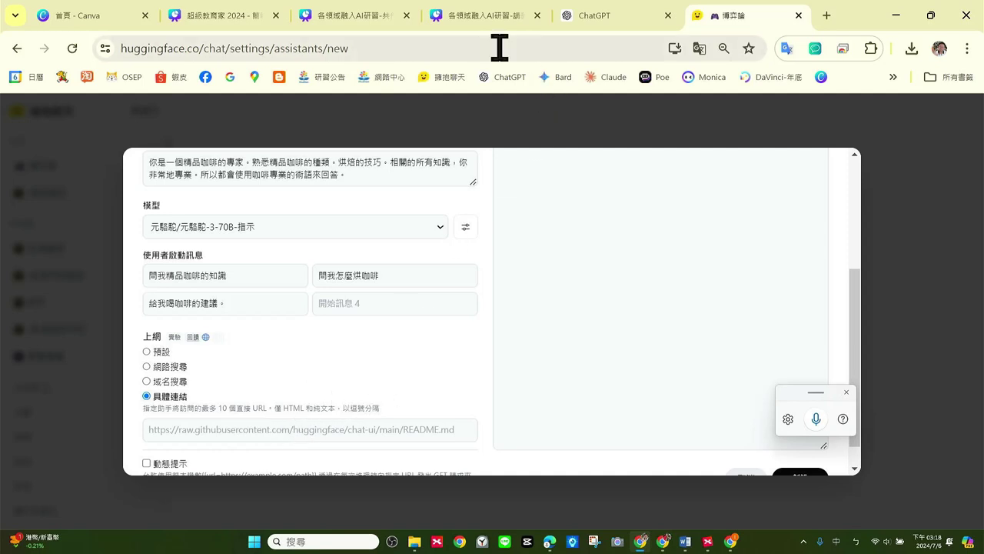
- Search Google for 精品咖啡烘焙 in a new browser tab and look through the first results page down to the page numbers
left_click(827, 16)
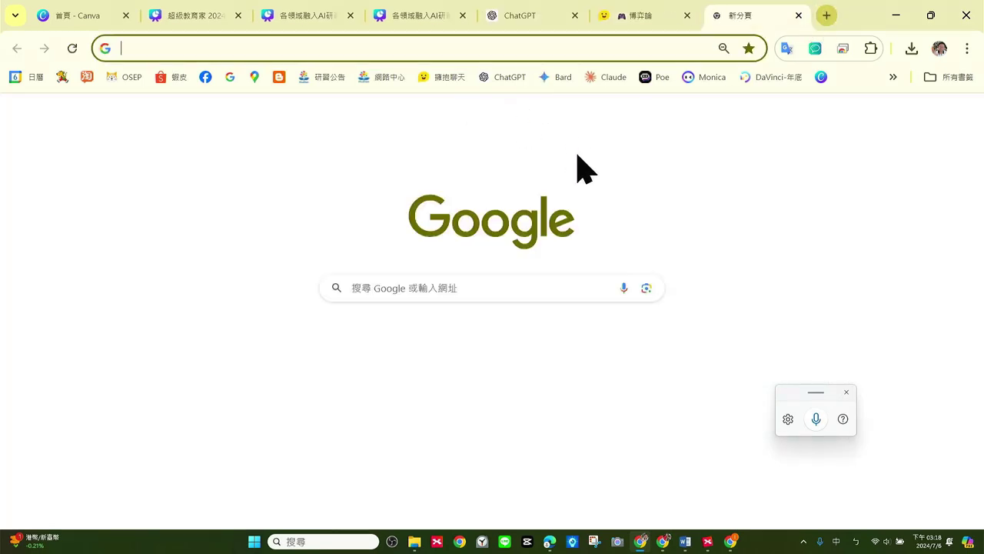
left_click(431, 48)
type("經")
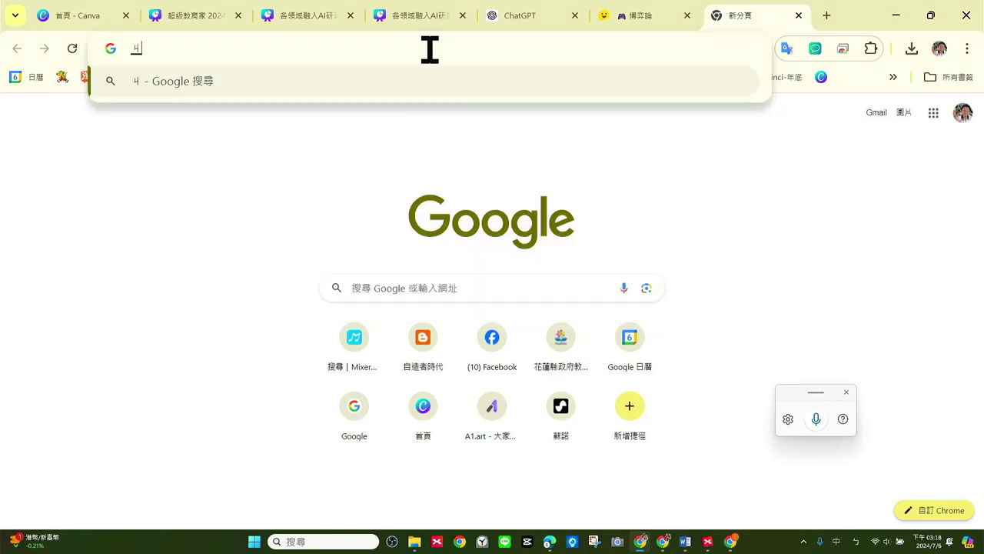
type("品咖啡")
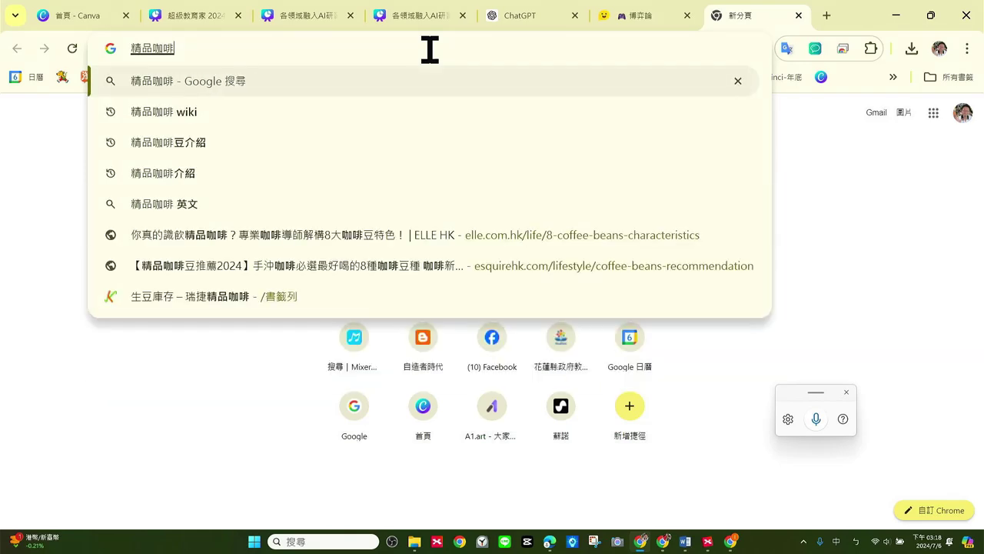
type("ㄏ烘焙")
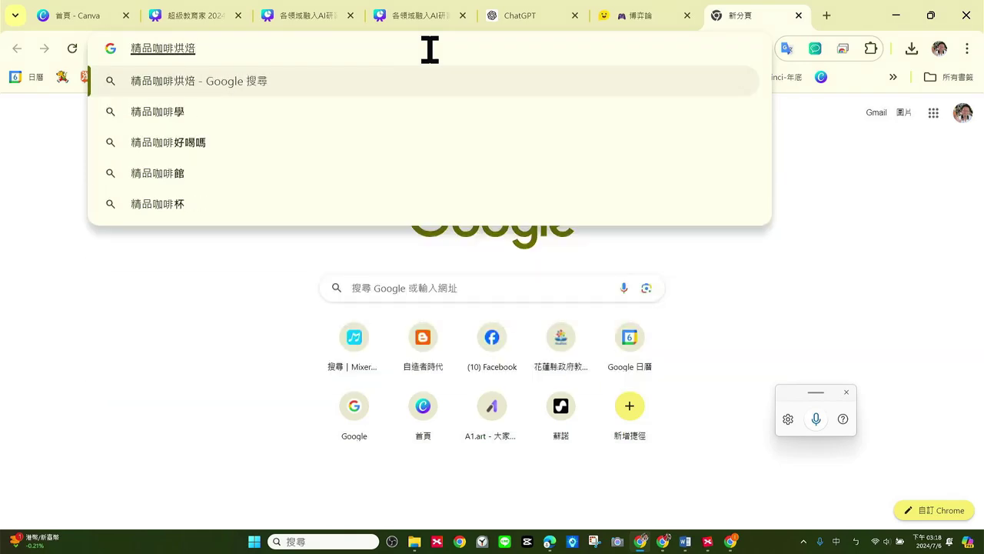
key("Return")
scroll(376, 240, "down", 4)
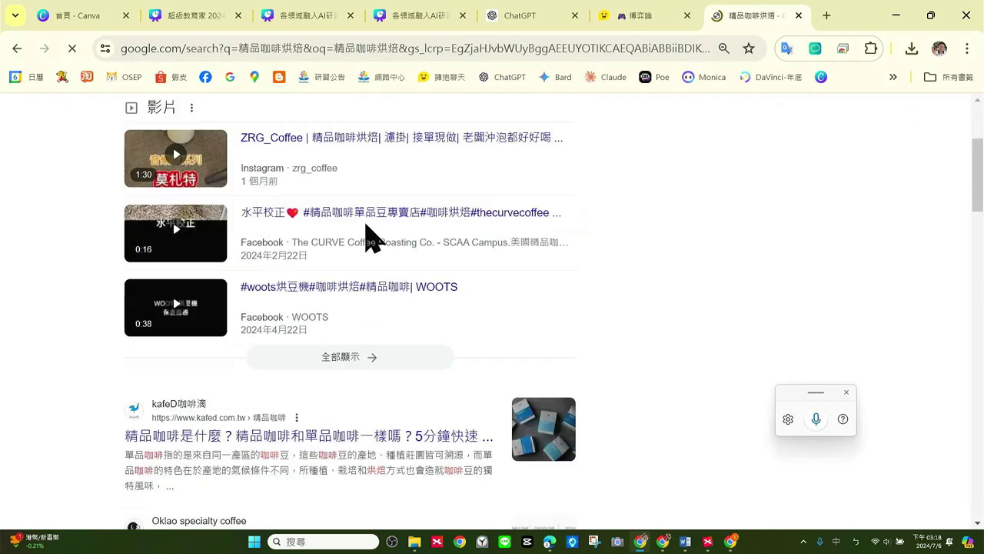
scroll(395, 236, "down", 2)
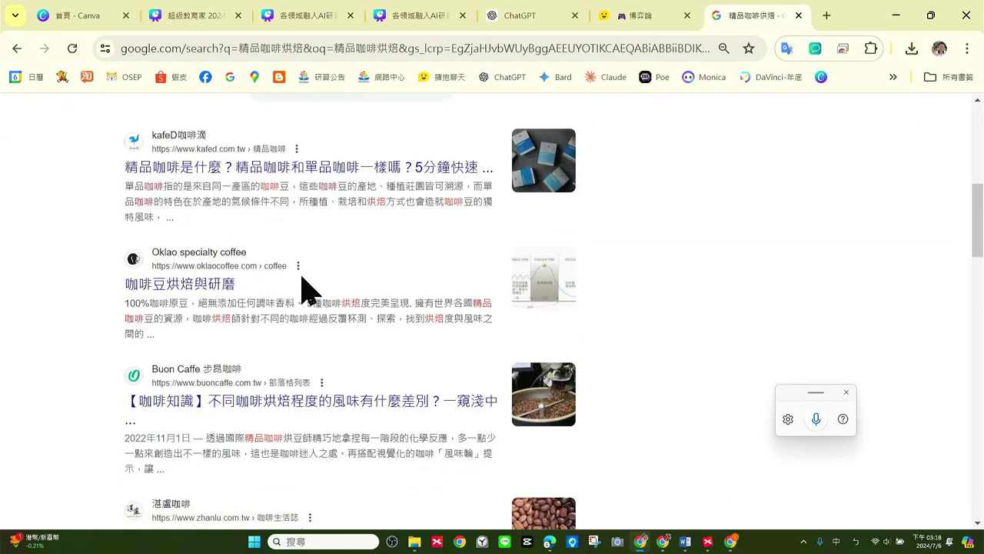
scroll(319, 283, "down", 5)
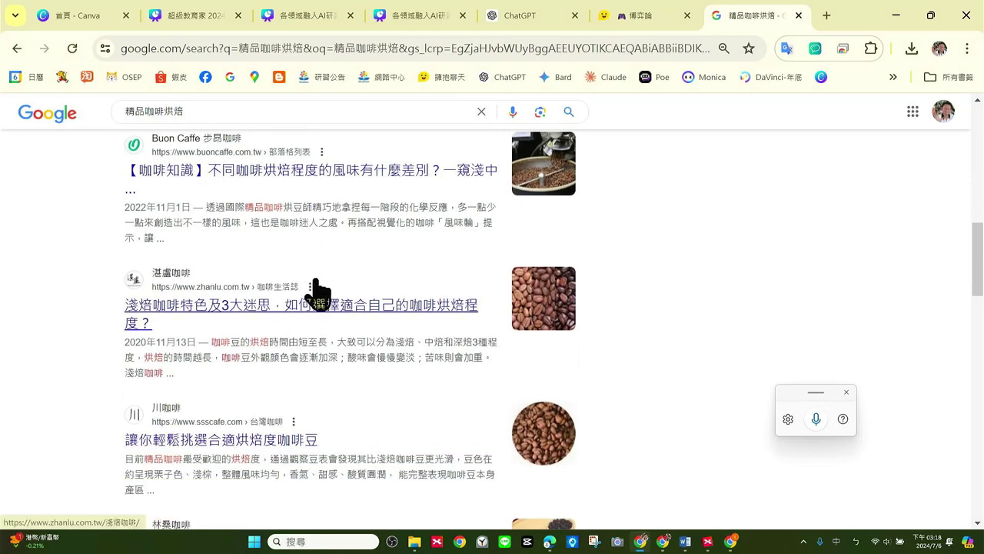
scroll(323, 289, "down", 4)
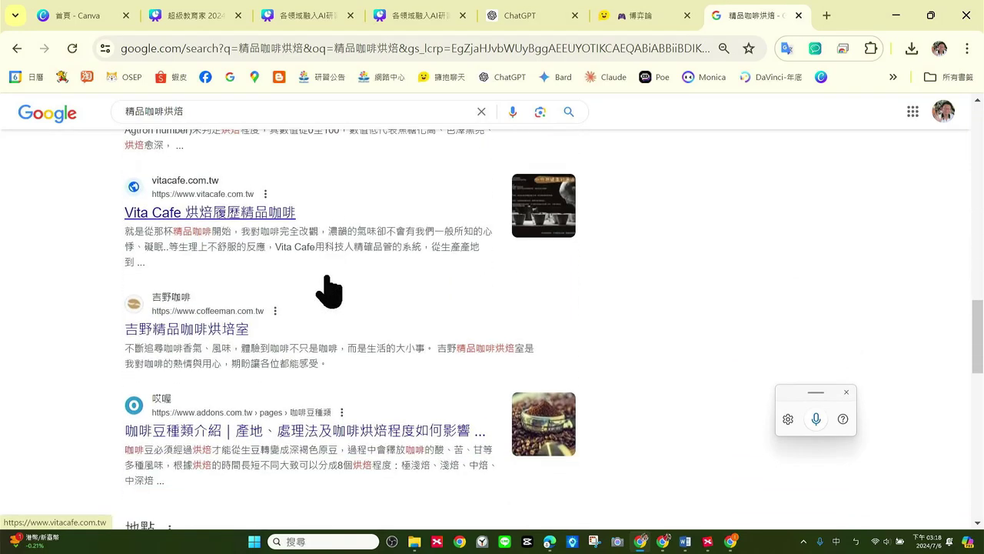
scroll(328, 291, "down", 9)
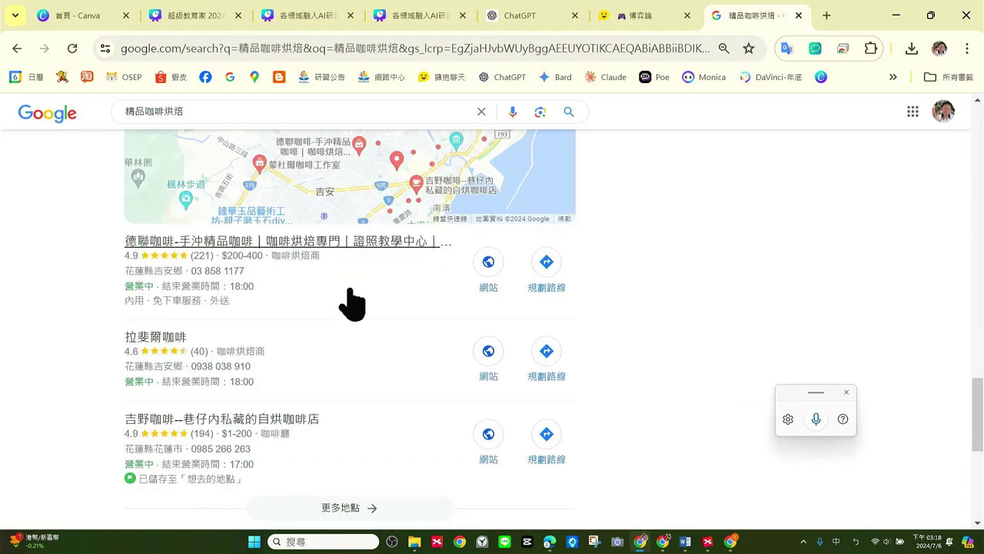
scroll(356, 304, "down", 2)
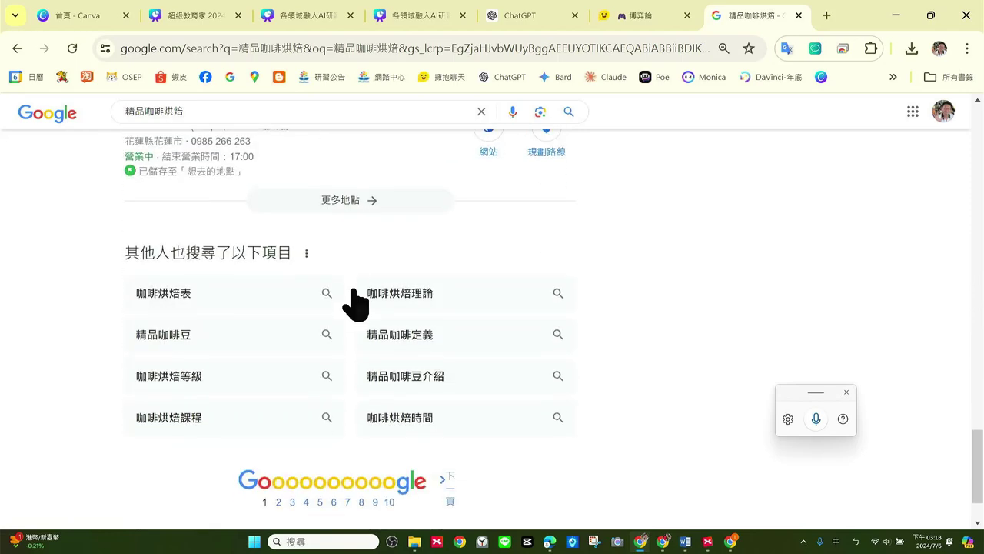
- Open the dshps.blogspot.com blog and follow the 烘豆人的烘豆書 link in its 烘豆專區 list
left_click(280, 77)
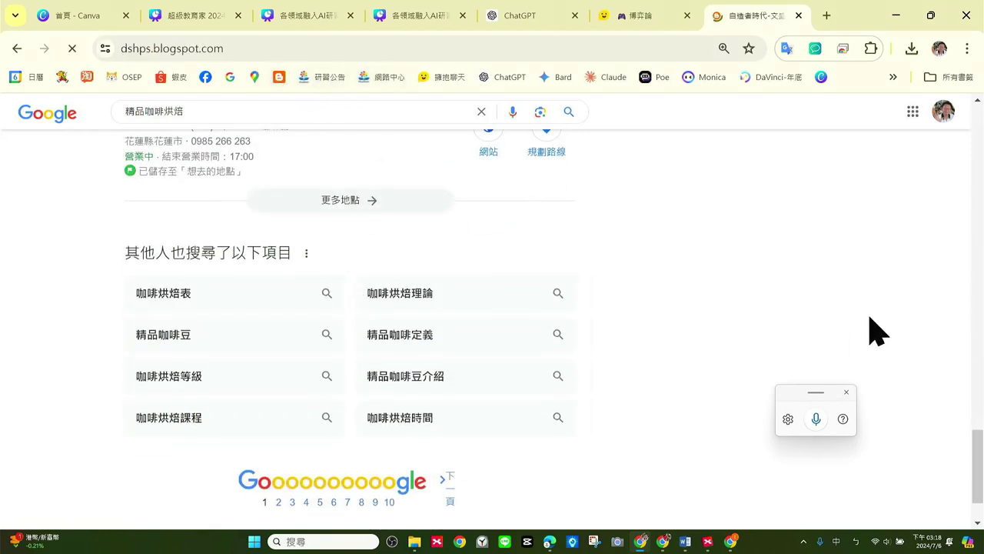
scroll(861, 323, "down", 15)
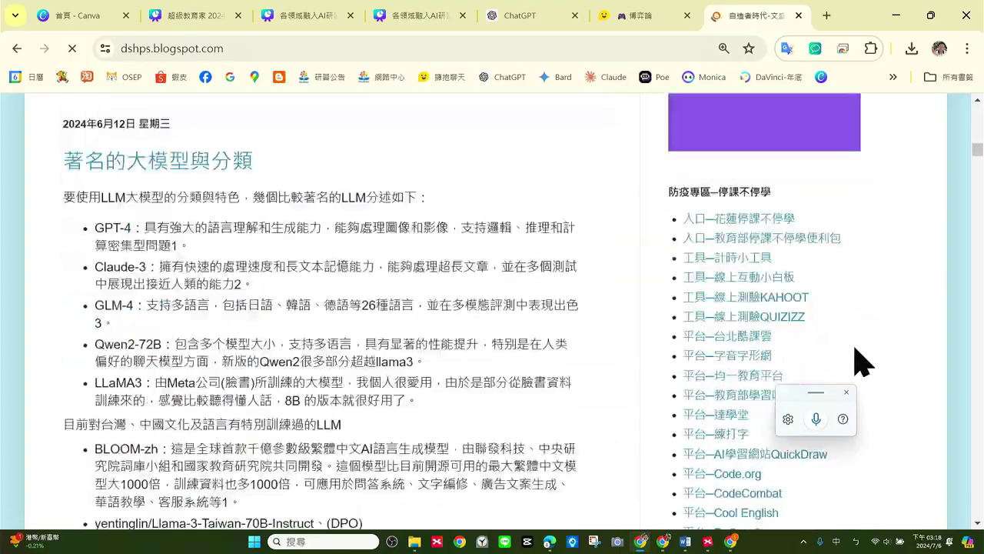
scroll(862, 361, "down", 20)
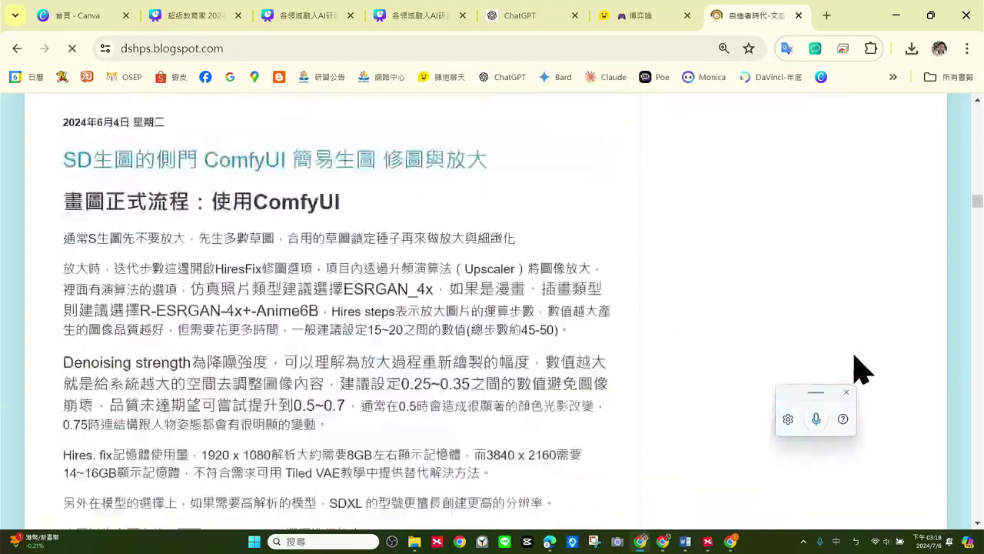
scroll(862, 369, "down", 20)
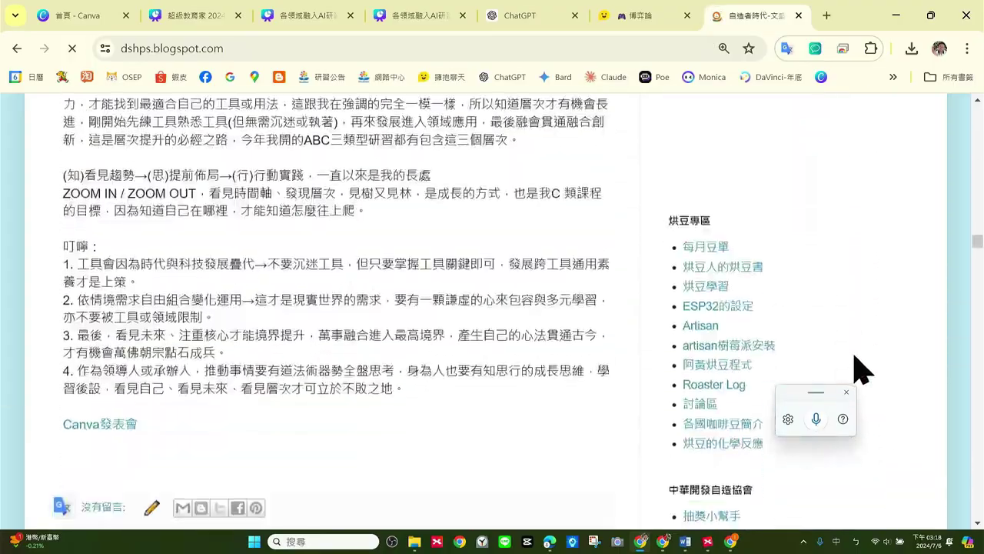
left_click(735, 192)
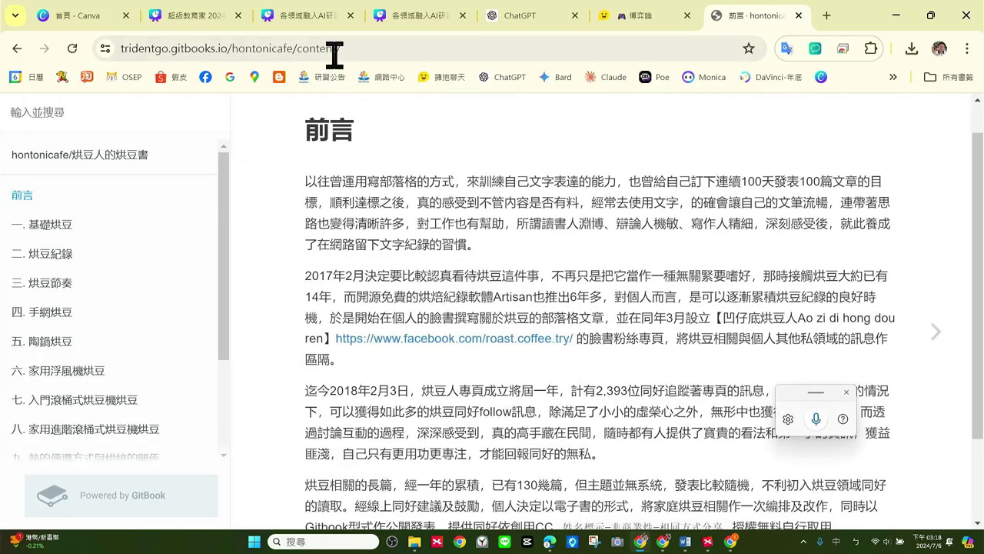
- Copy the GitBook page's address into the assistant's 具體連結 field and check the hint on URL limit and format
left_click(336, 48)
right_click(283, 51)
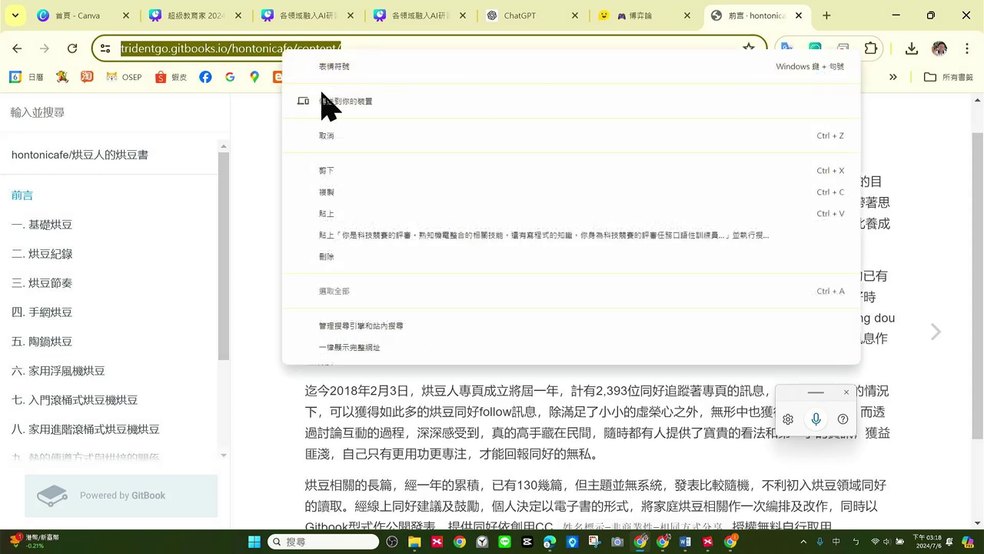
left_click(327, 193)
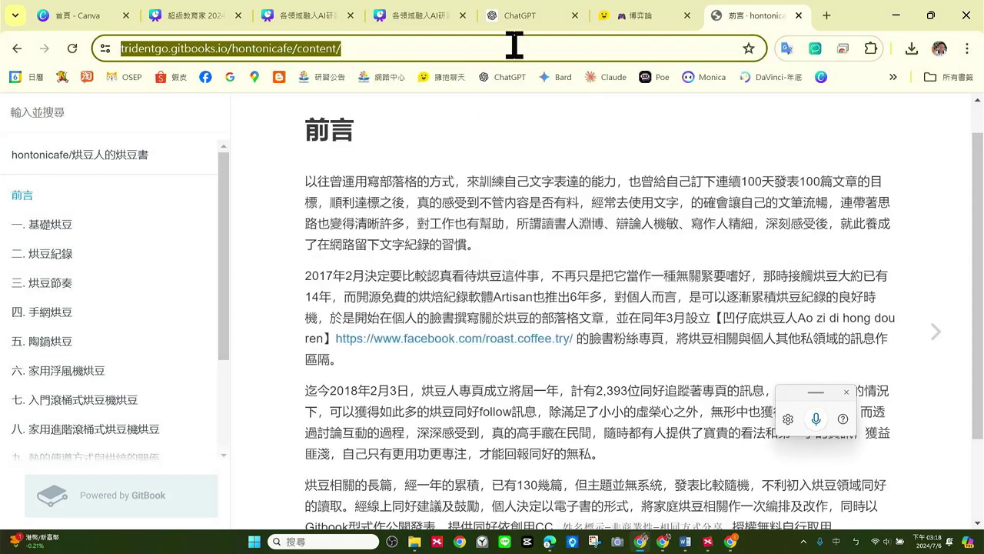
left_click(629, 15)
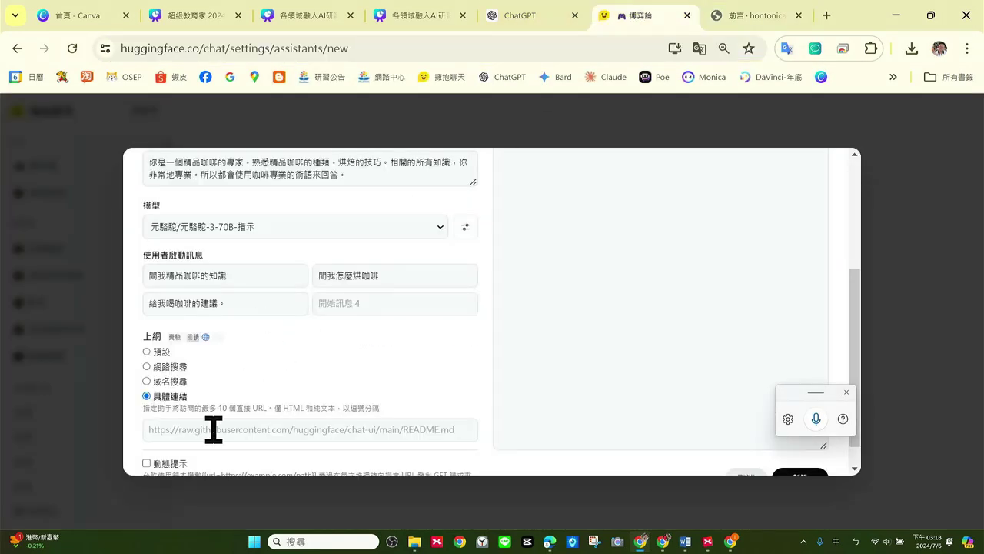
left_click(174, 427)
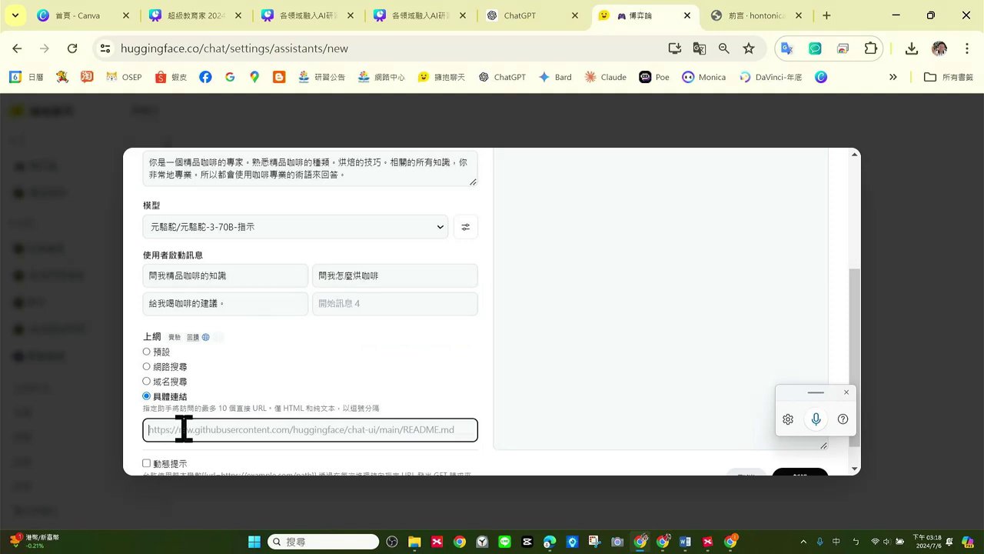
key("ctrl+v")
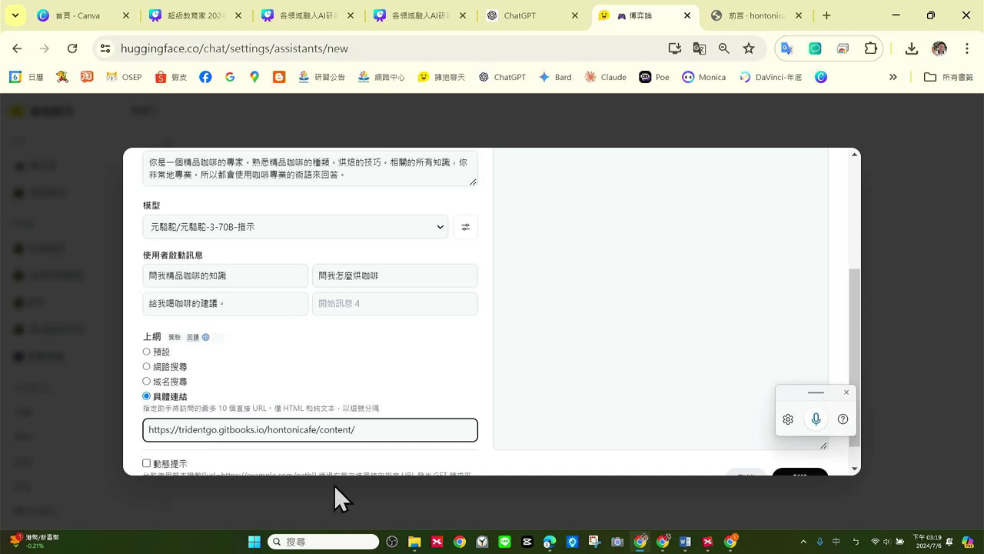
left_click_drag(219, 407, 266, 408)
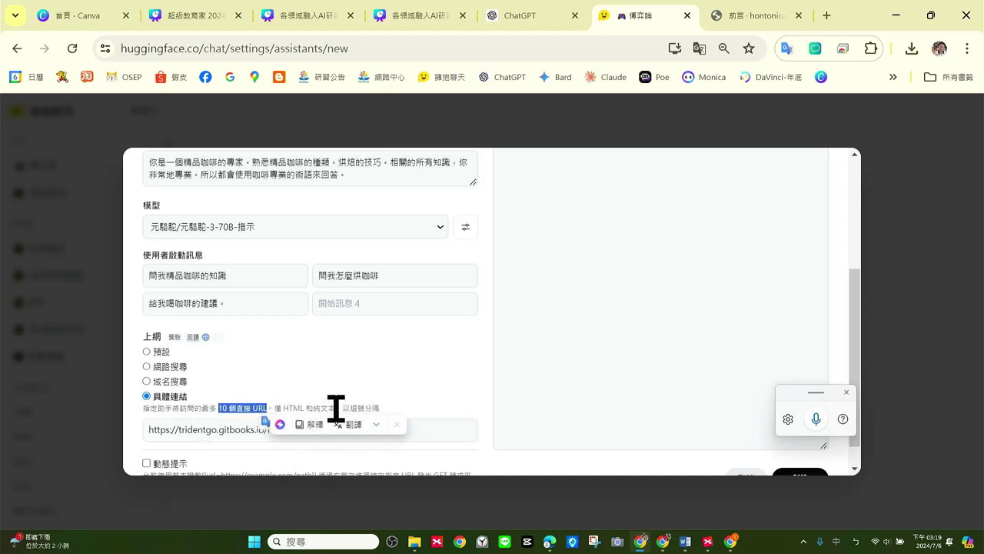
left_click_drag(336, 409, 314, 408)
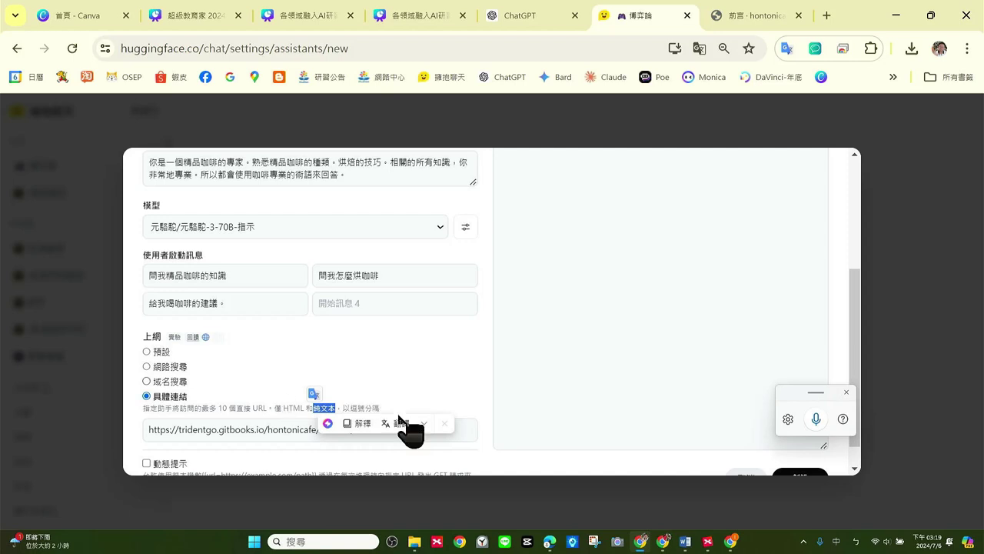
- Go back from the GitBook page to the blog and open the coffee roasting site hotonicoffee.blogspot.com
left_click(743, 16)
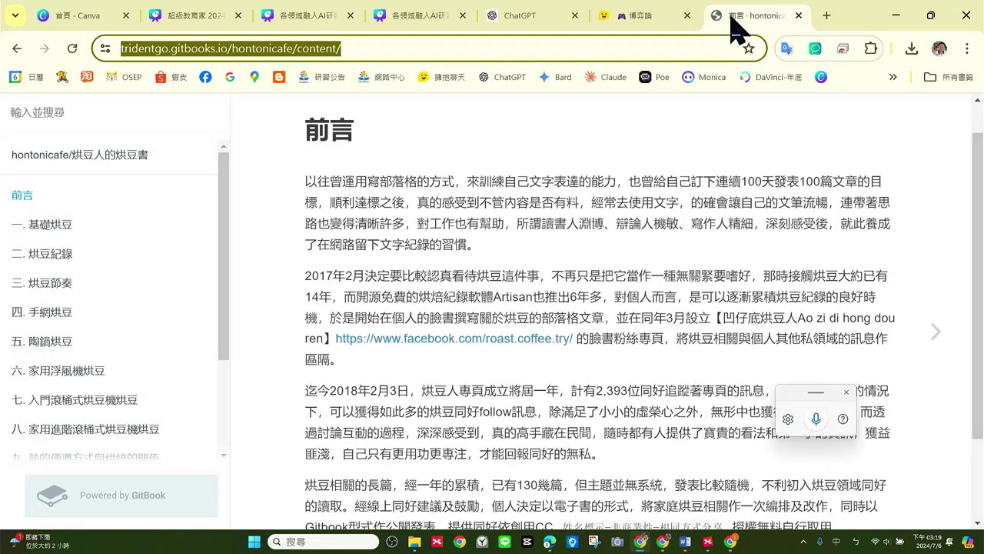
left_click(17, 48)
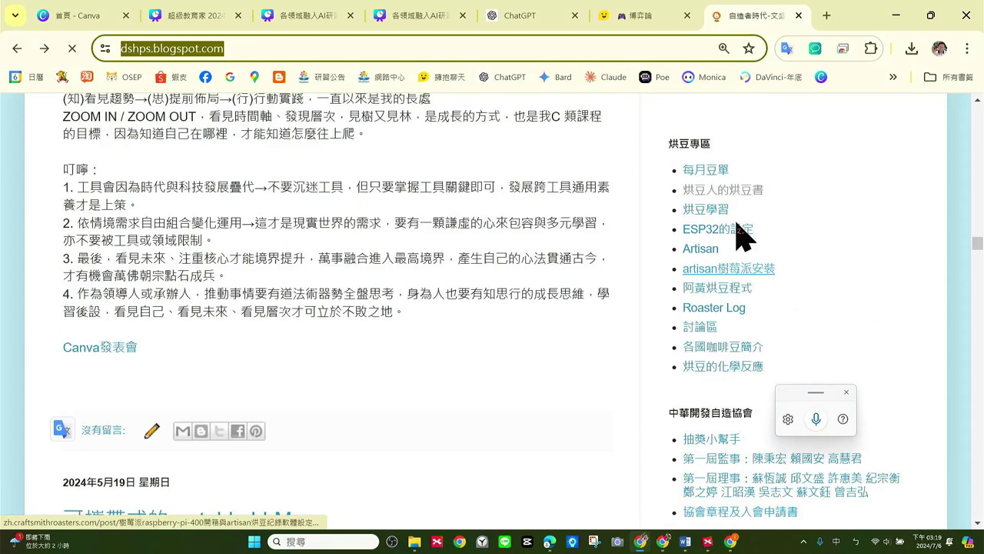
left_click(397, 78)
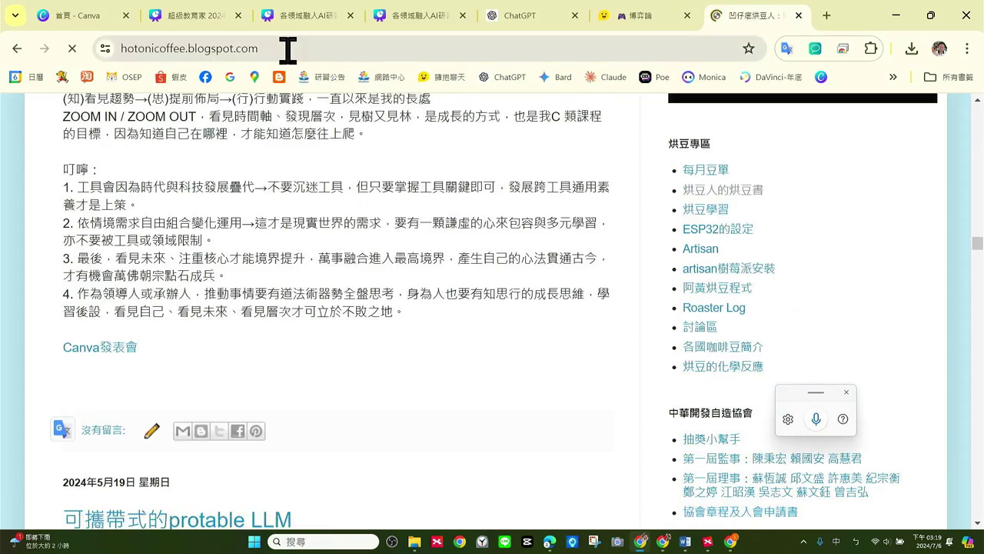
- Copy the hotonicoffee.blogspot.com address and append it to the assistant's specific links, with a comma before and after it
left_click(263, 48)
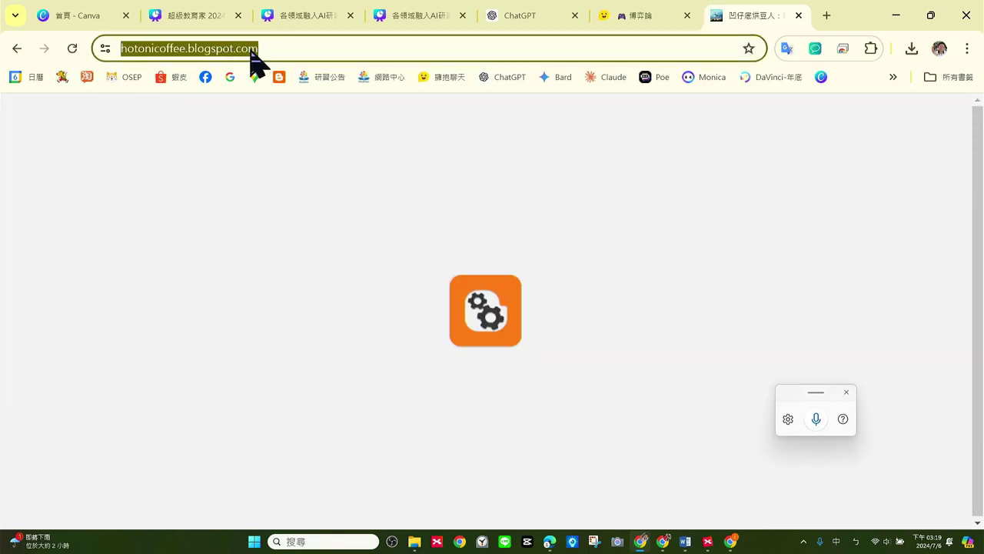
right_click(251, 50)
left_click(306, 194)
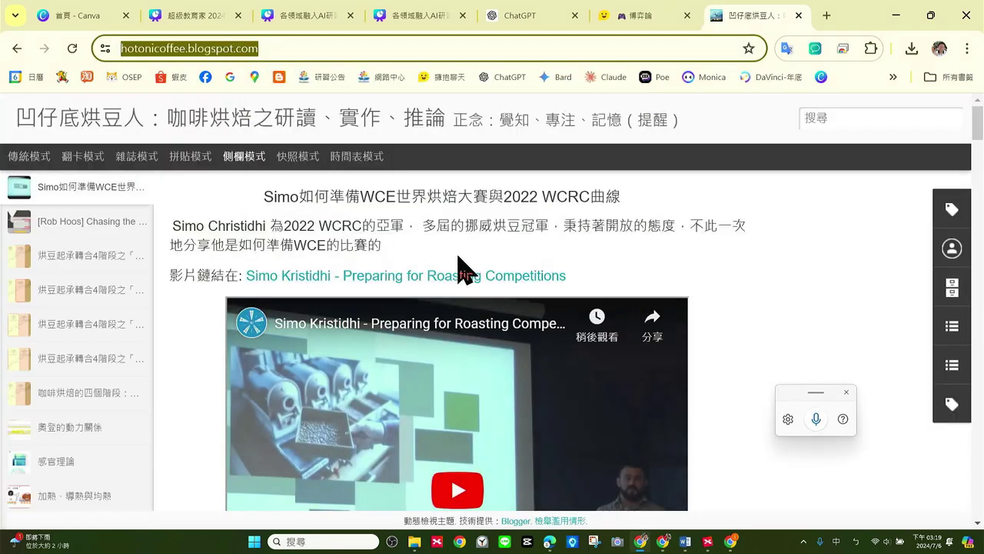
left_click(637, 15)
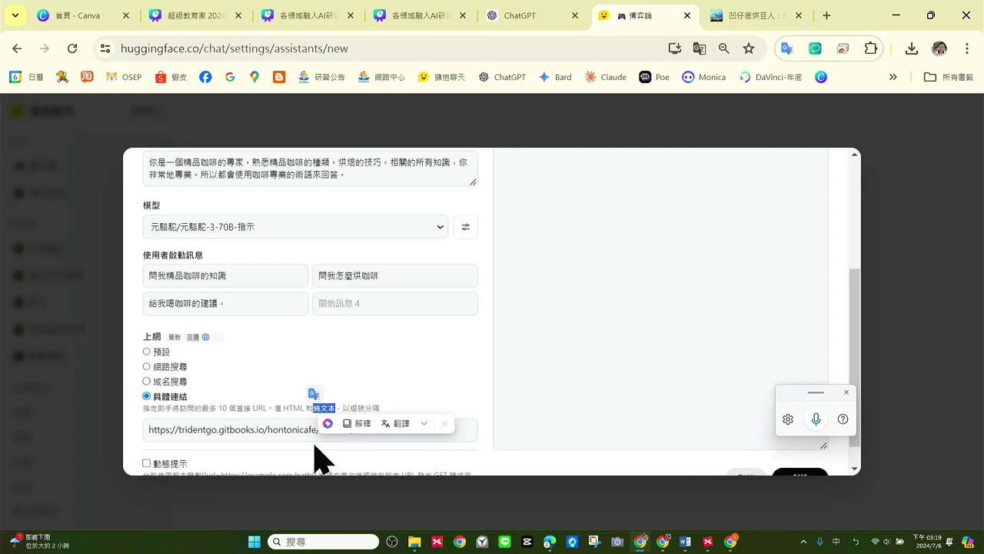
left_click(462, 434)
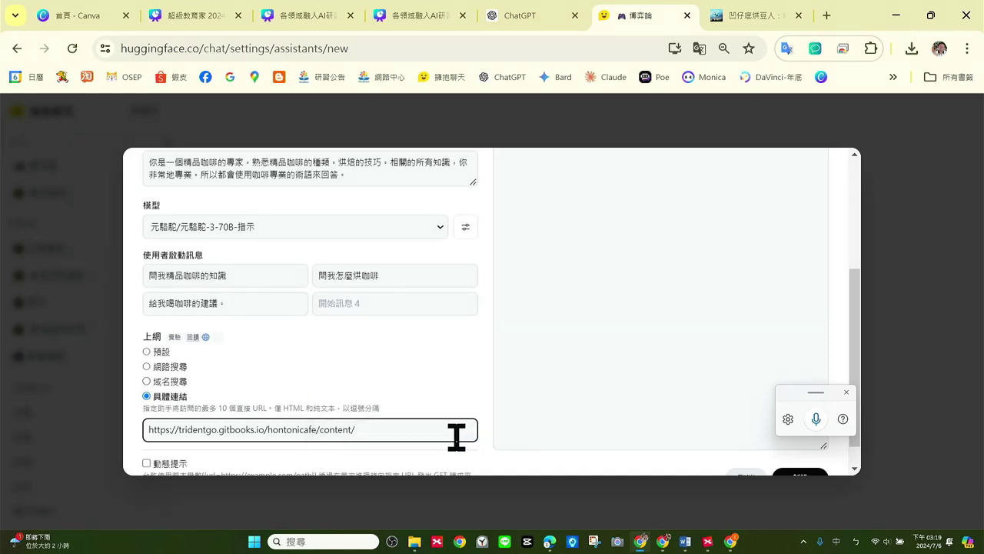
type("ㄊ")
key("ctrl+v")
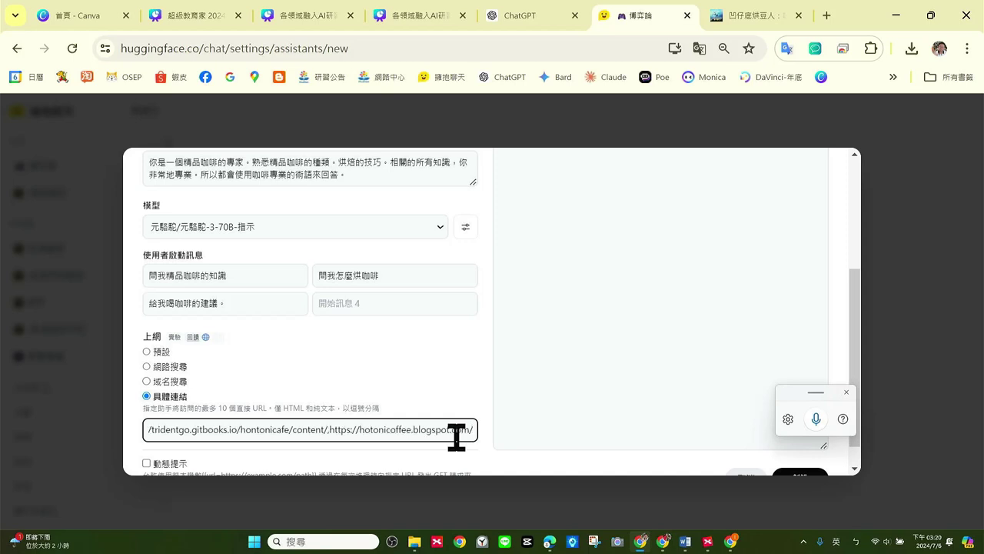
type(",")
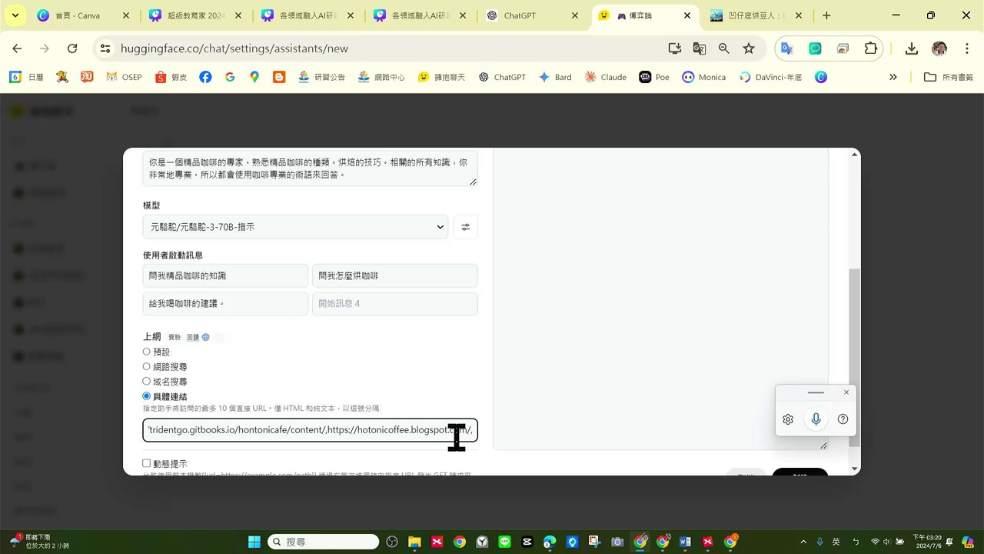
- Return to the hotonicoffee blog's browser tab and select its entire web address
left_click(753, 14)
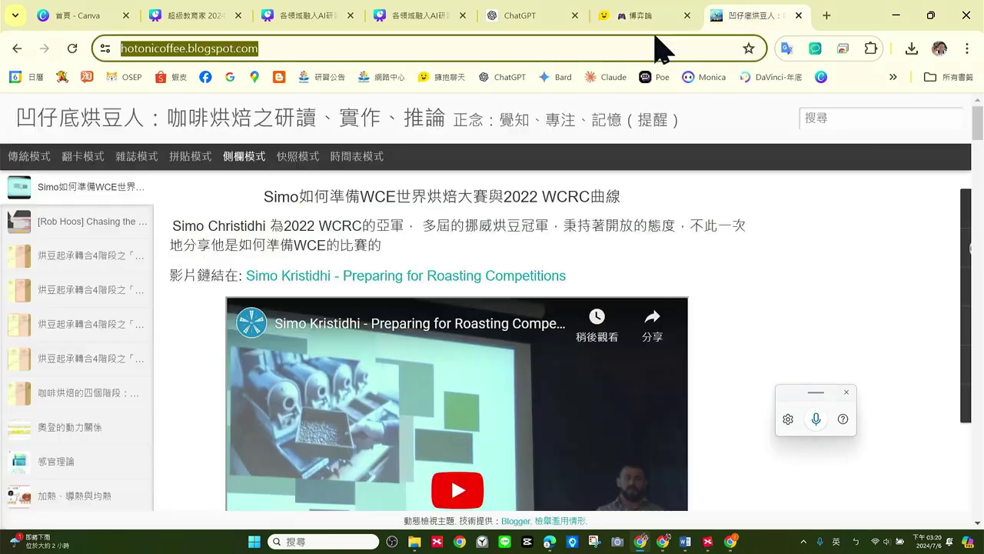
left_click(575, 45)
left_click_drag(349, 53, 61, 57)
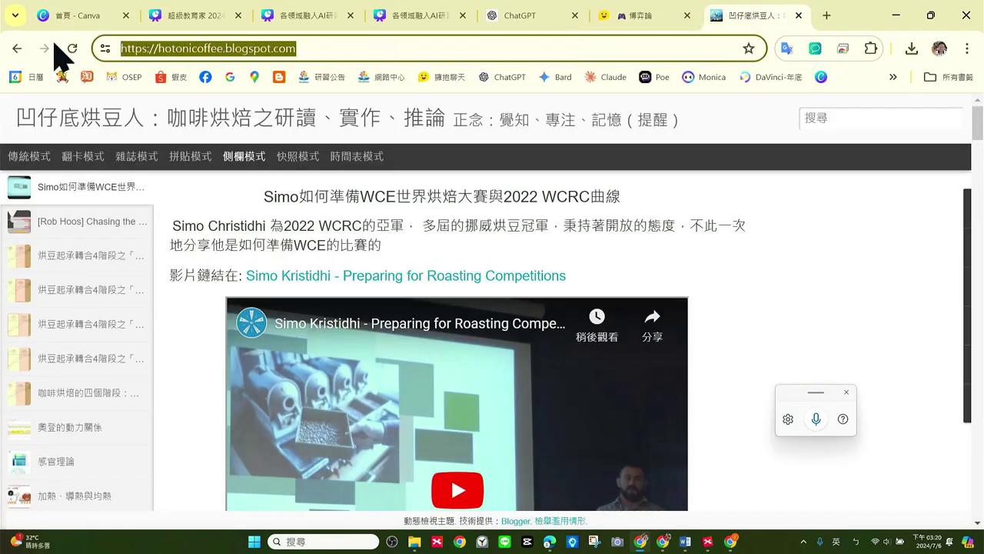
type("ru/ qup3")
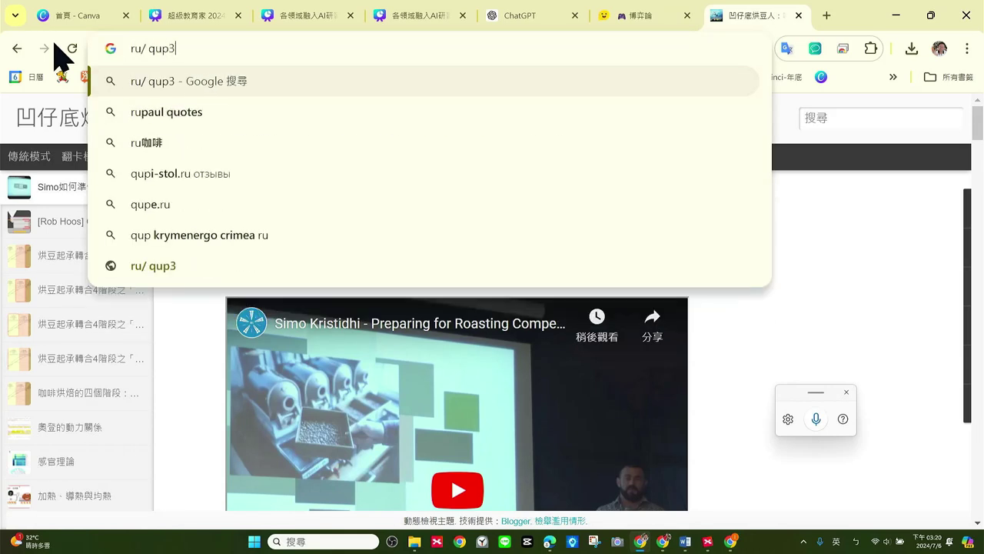
type("d8 zo 2.")
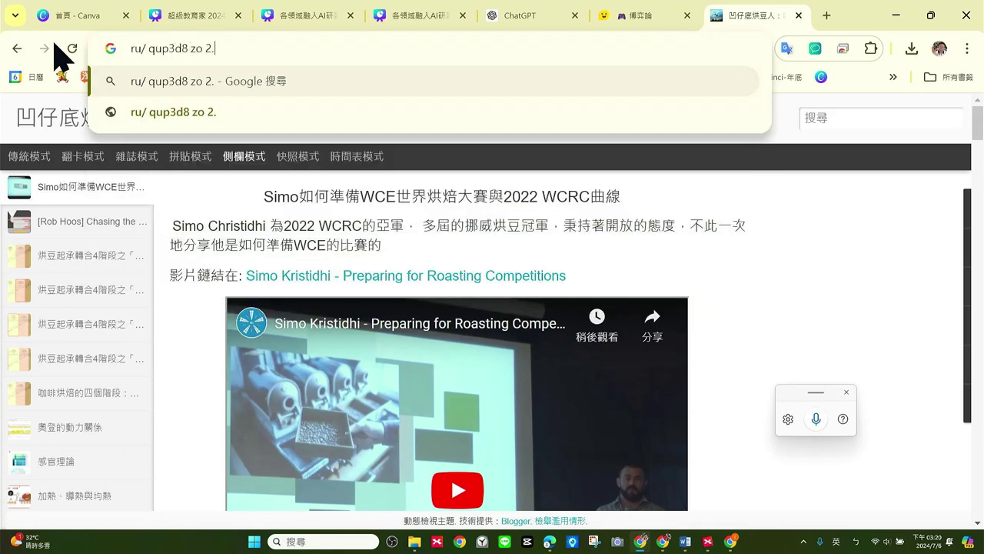
type("4ur,4gl4")
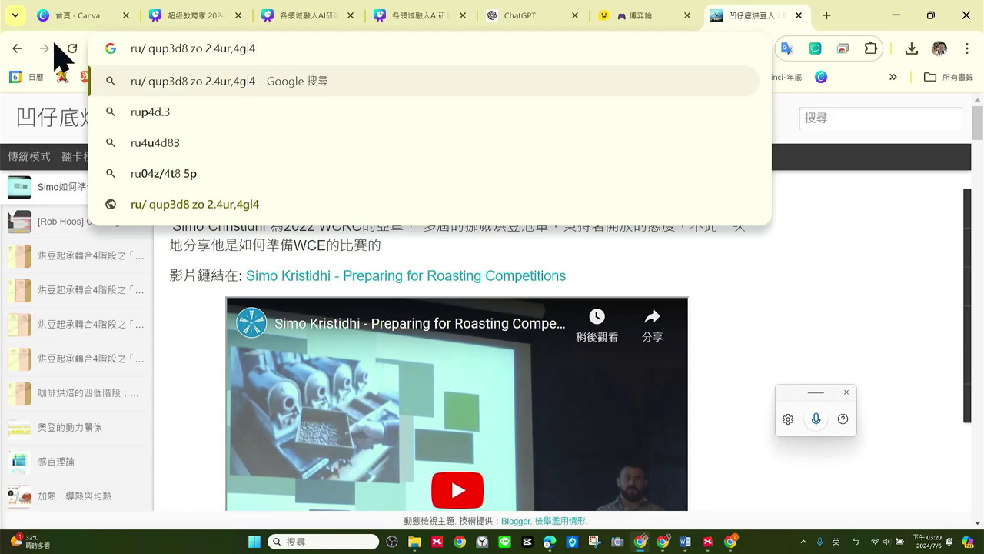
key("BackSpace")
key("BackSpace")
key("BackSpace")
key("BackSpace")
key("BackSpace")
key("BackSpace")
key("BackSpace")
key("BackSpace")
key("BackSpace")
key("BackSpace")
key("BackSpace")
key("BackSpace")
key("BackSpace")
key("BackSpace")
key("BackSpace")
key("BackSpace")
key("BackSpace")
key("BackSpace")
key("BackSpace")
key("BackSpace")
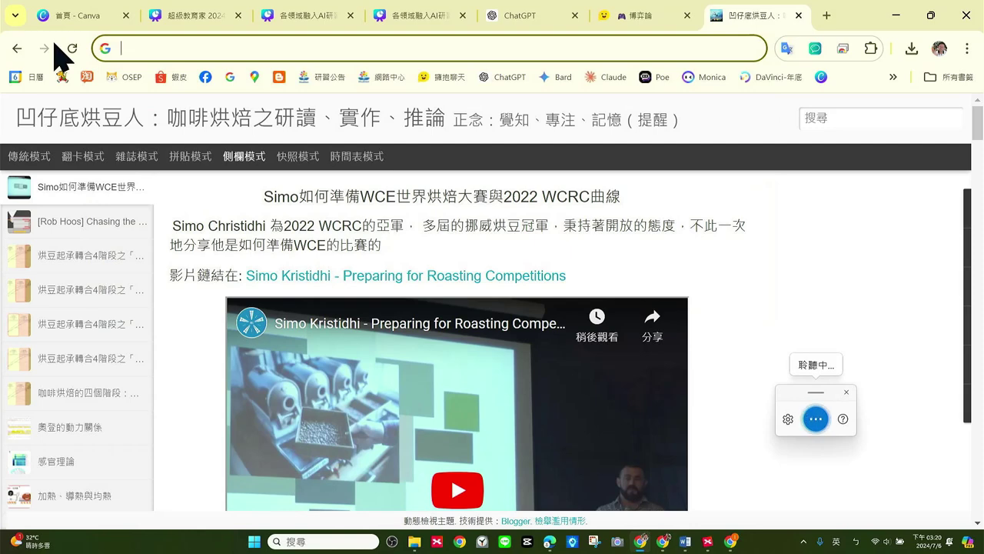
- Search Google for 精品咖啡豆介紹。 and open the JC咖啡 article recommending ten pour-over coffee beans
key("Return")
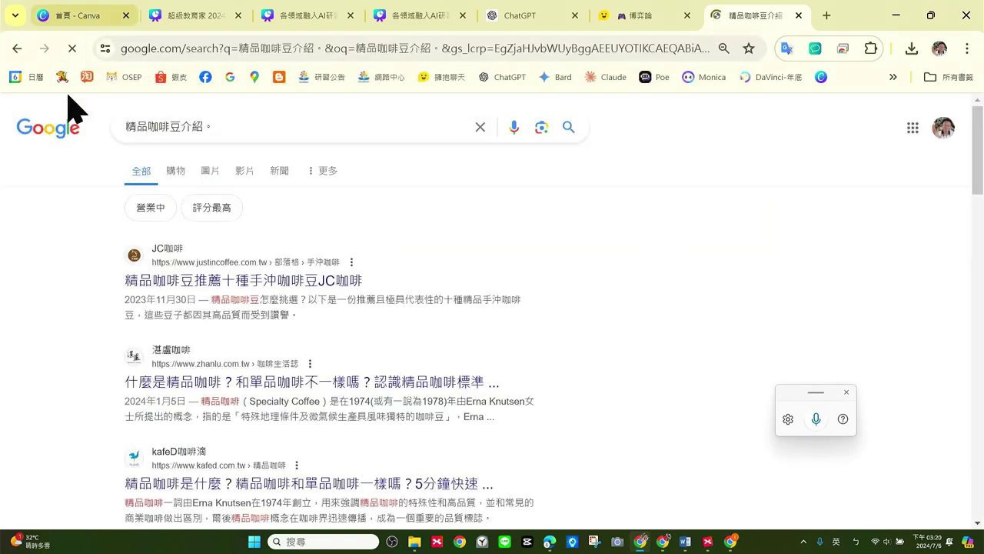
left_click(271, 286)
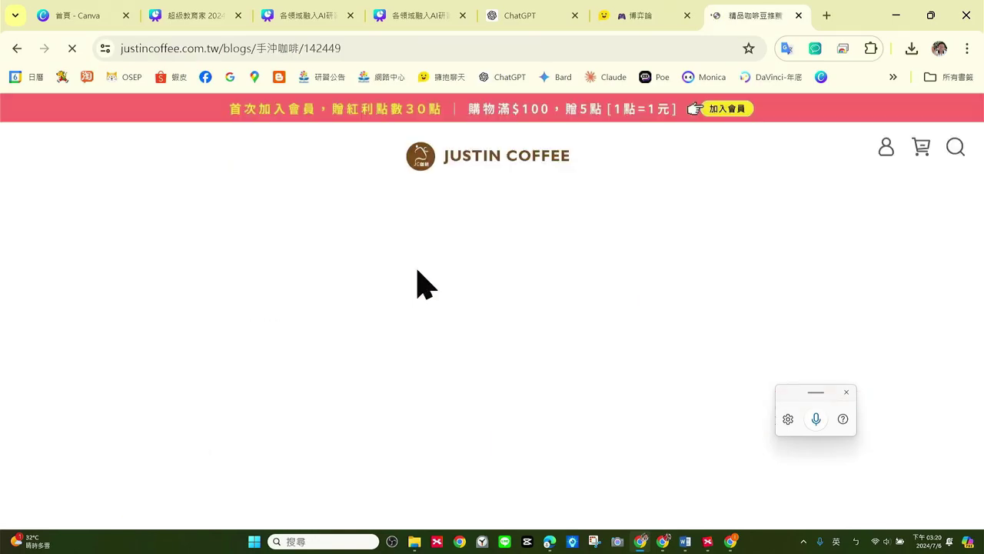
scroll(525, 283, "down", 3)
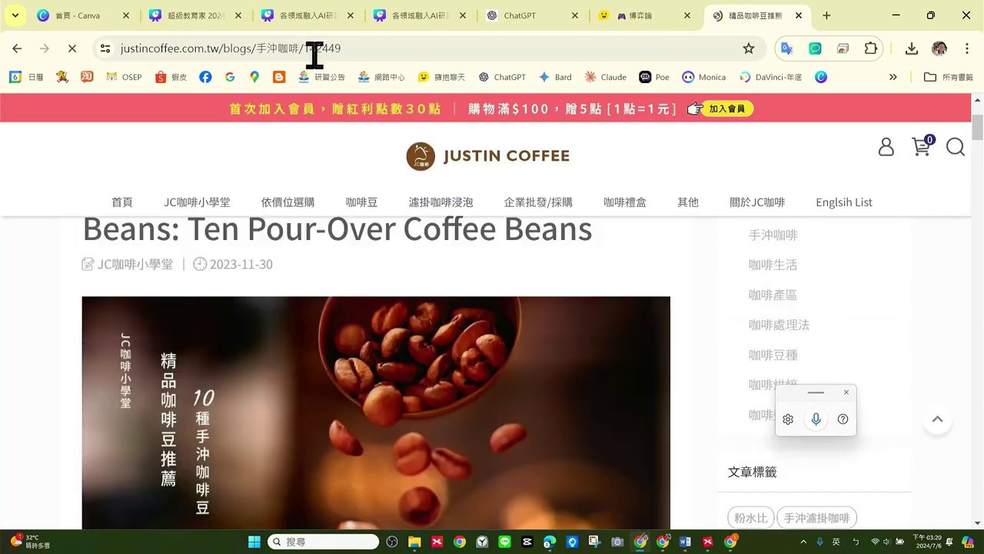
- Copy the JC咖啡 article's address and append it to the end of the assistant's specific links
left_click(314, 53)
right_click(294, 49)
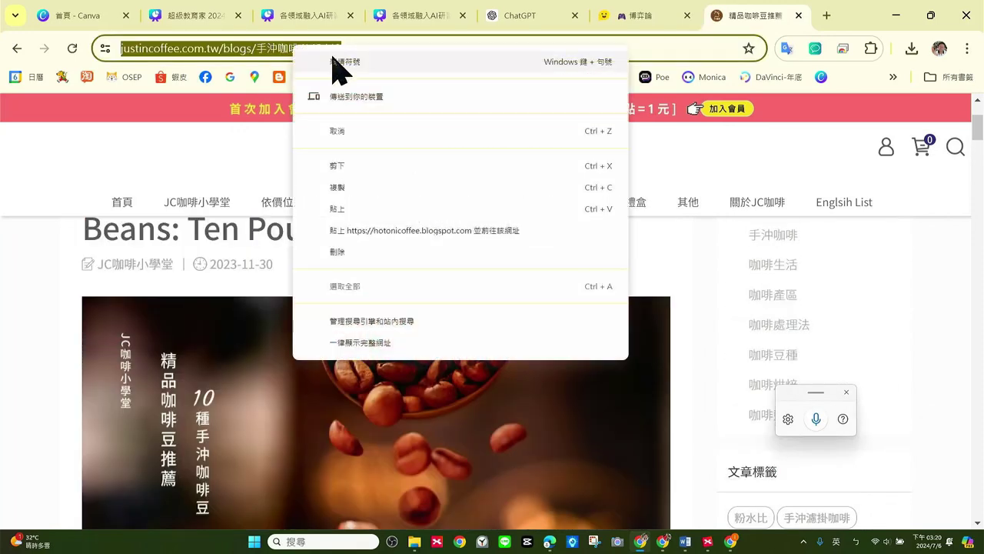
left_click(411, 189)
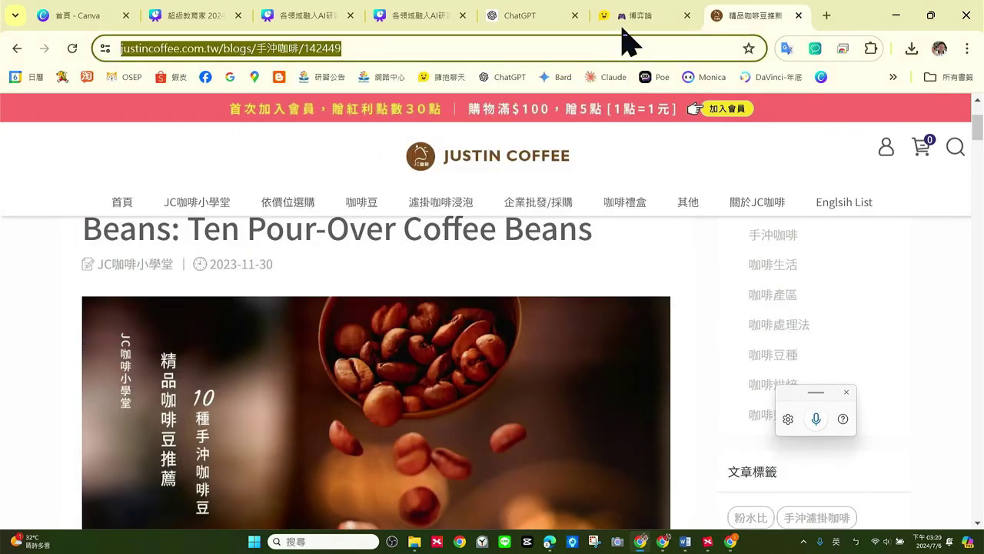
left_click(643, 17)
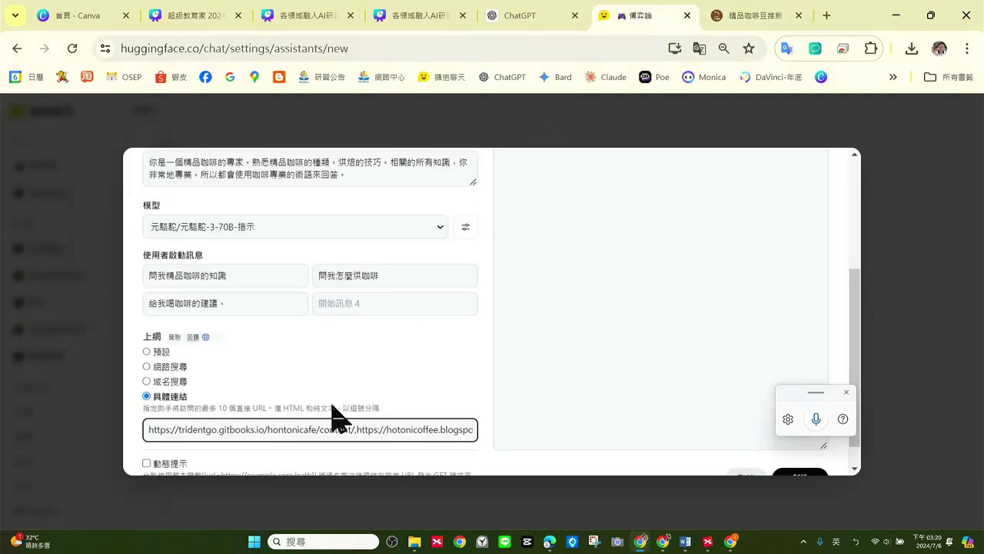
left_click(466, 433)
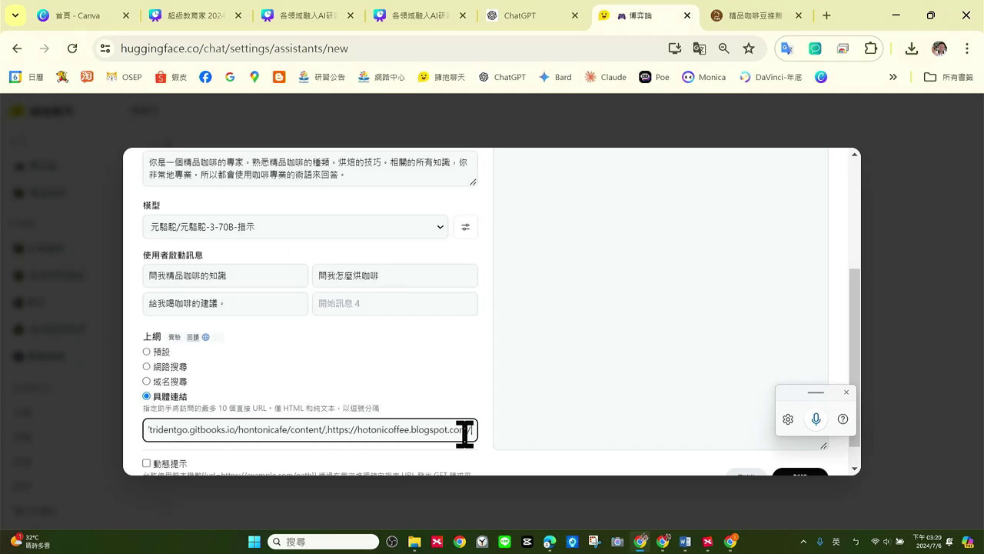
key("ctrl+v")
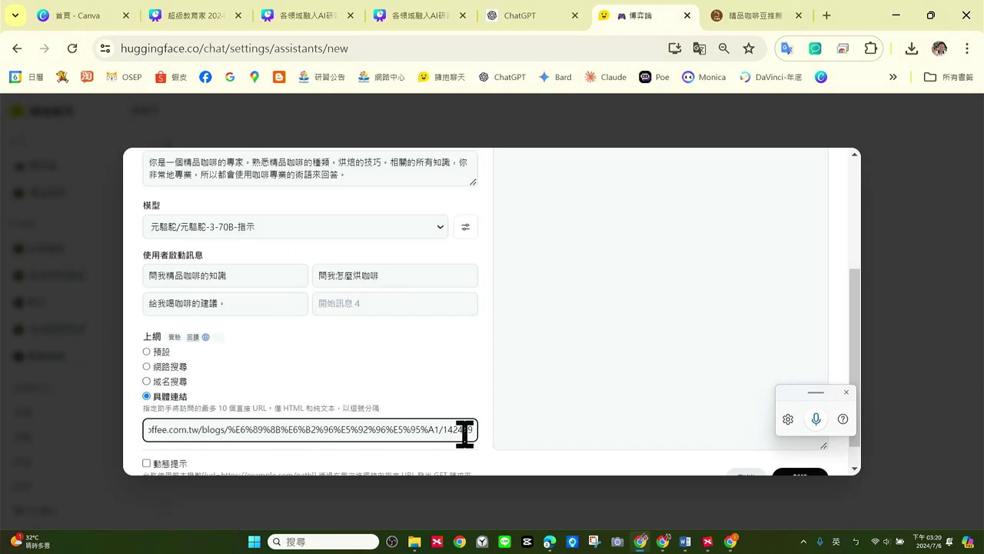
- Add a comma after the JC咖啡 address in the specific links, then return to the Google results and open the 湛盧咖啡 article on specialty coffee
type(",")
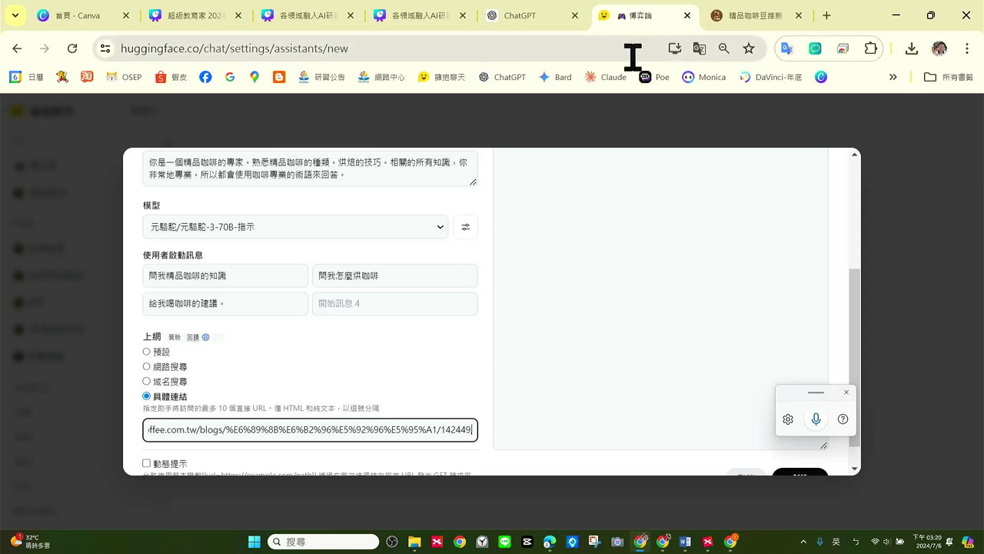
left_click(758, 17)
left_click(17, 49)
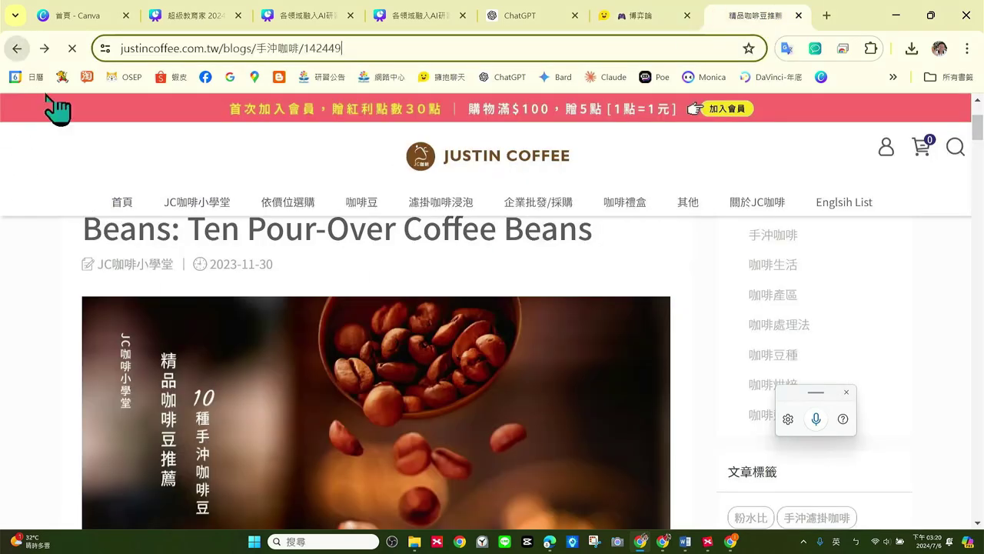
scroll(461, 351, "down", 2)
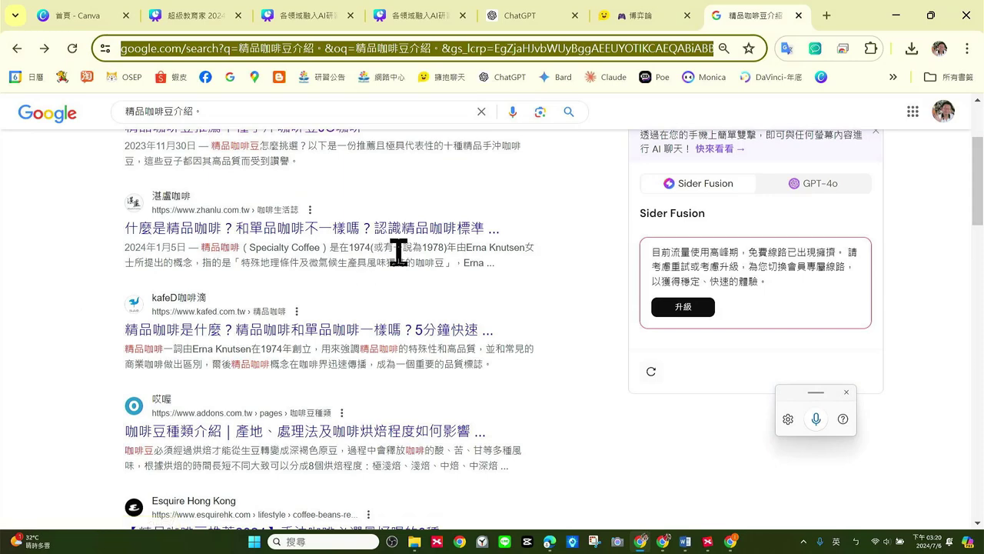
left_click(442, 240)
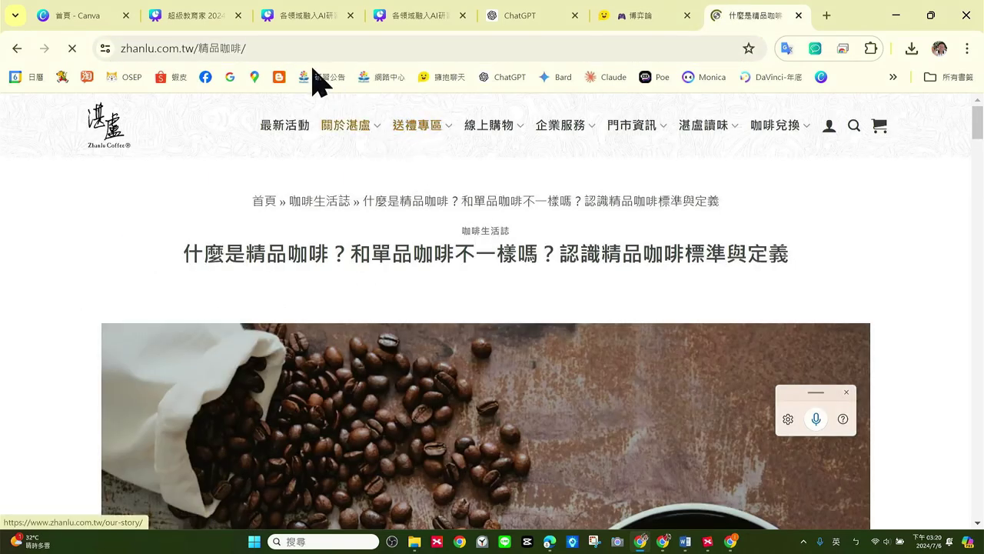
scroll(431, 215, "down", 10)
scroll(430, 223, "up", 10)
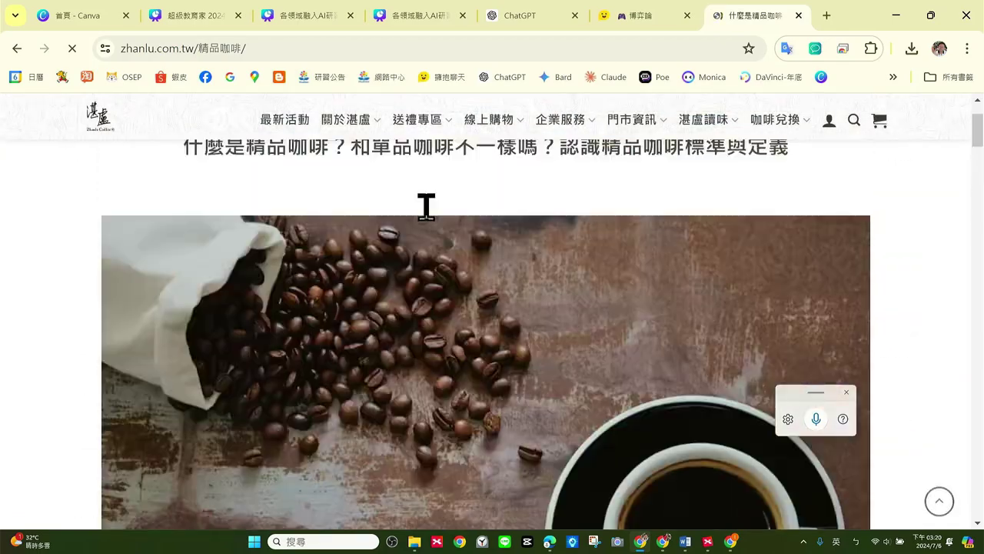
- Copy the 湛盧咖啡 article's address and append it to the end of the assistant's specific links
left_click(276, 49)
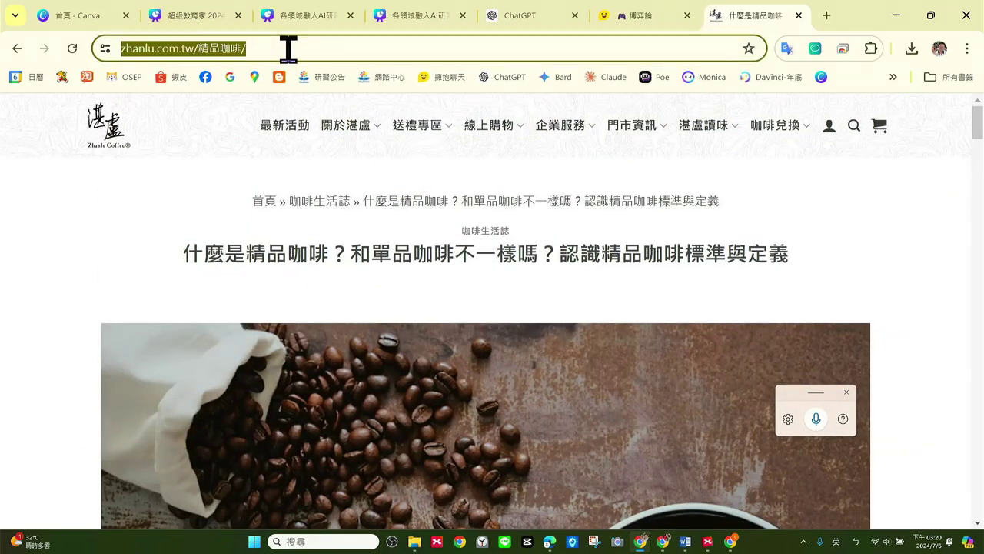
left_click(620, 17)
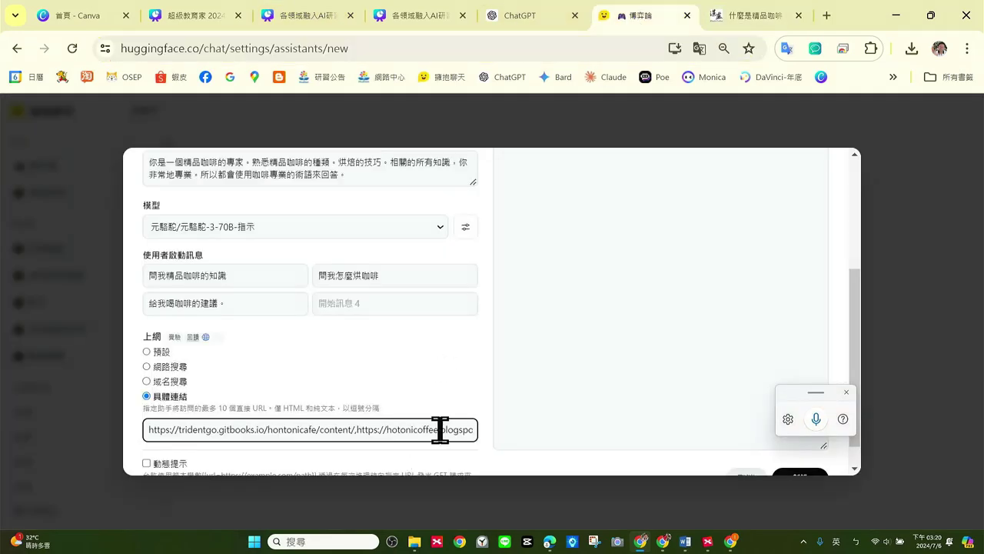
key("Right")
key("Right")
key("Right")
key("Right")
key("Right")
key("Right")
key("Right")
key("Right")
key("Right")
key("Right")
key("Right")
key("Right")
key("Right")
key("Right")
key("Right")
key("Right")
key("Right")
key("Right")
key("Right")
key("Right")
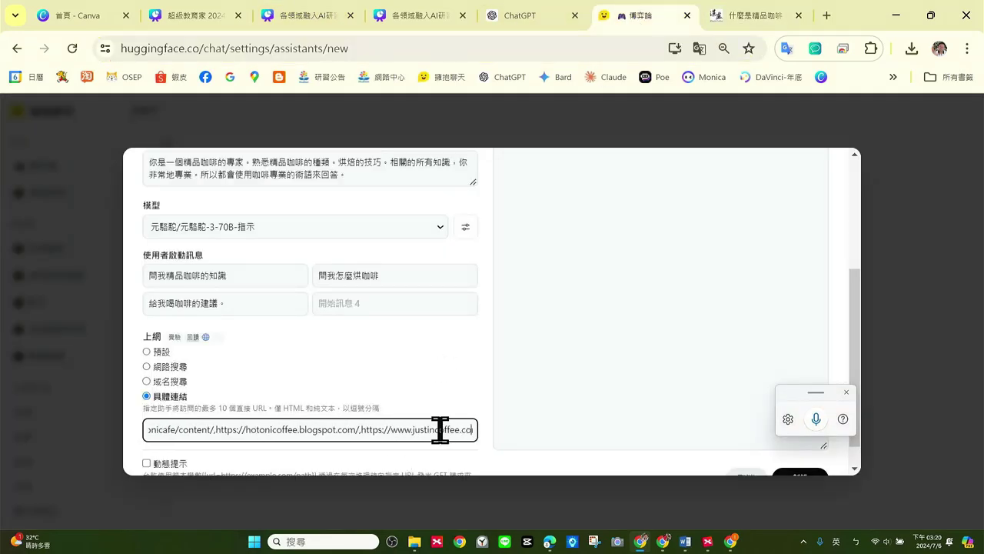
key("Right")
key("Right")
key("Right")
key("Right")
key("Right")
key("Right")
key("Right")
key("Right")
key("Right")
key("Right")
key("Right")
key("Right")
key("Right")
key("Right")
key("Right")
key("Right")
key("Right")
key("Right")
key("Right")
key("Right")
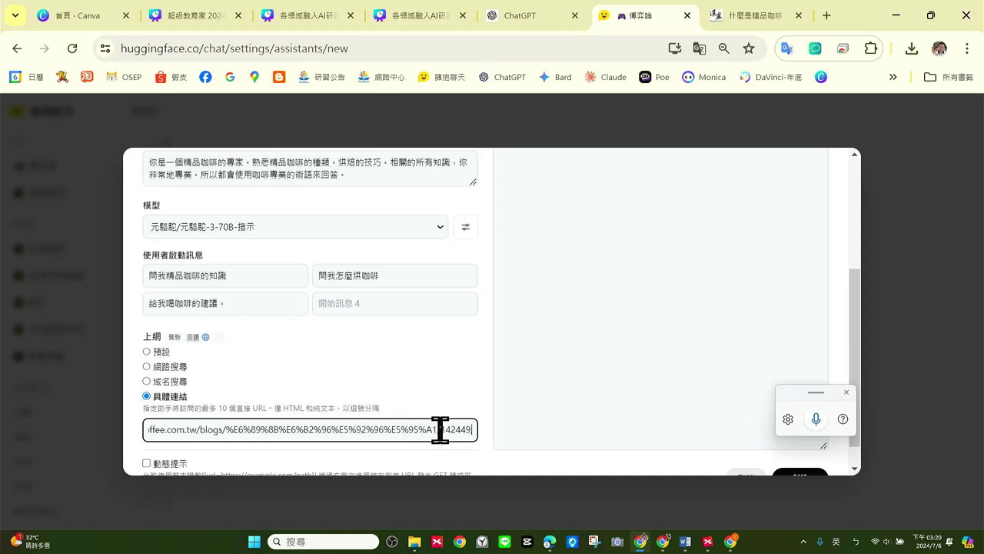
key("ctrl+v")
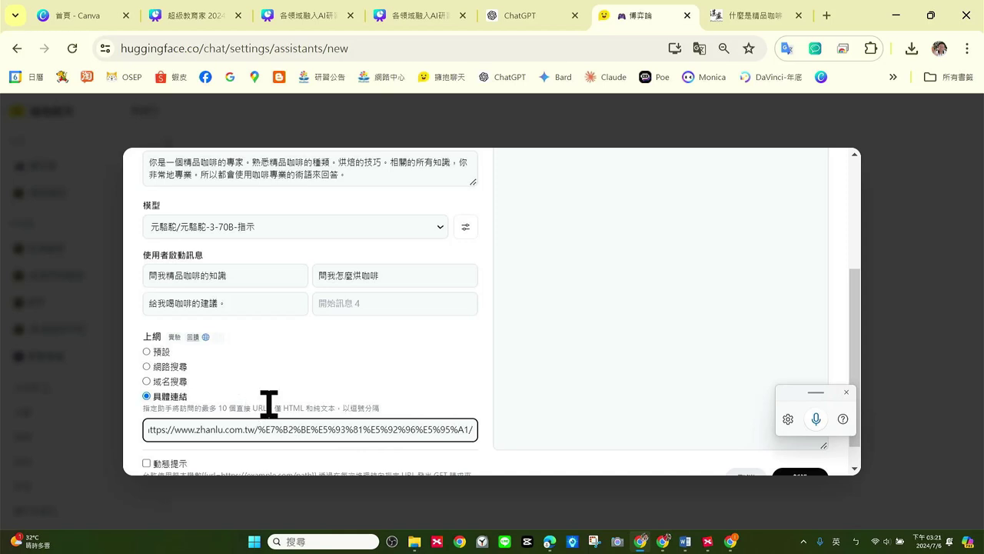
- Dictate the assistant's system instructions on separate lines: 全部使用中文回覆。 and 態度,幽默風趣。
scroll(296, 413, "down", 1)
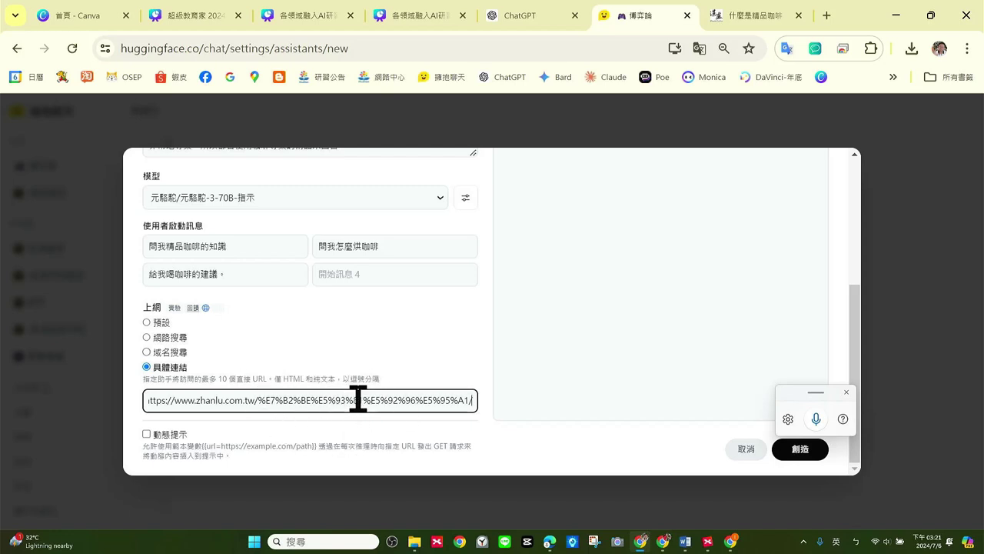
scroll(589, 314, "up", 4)
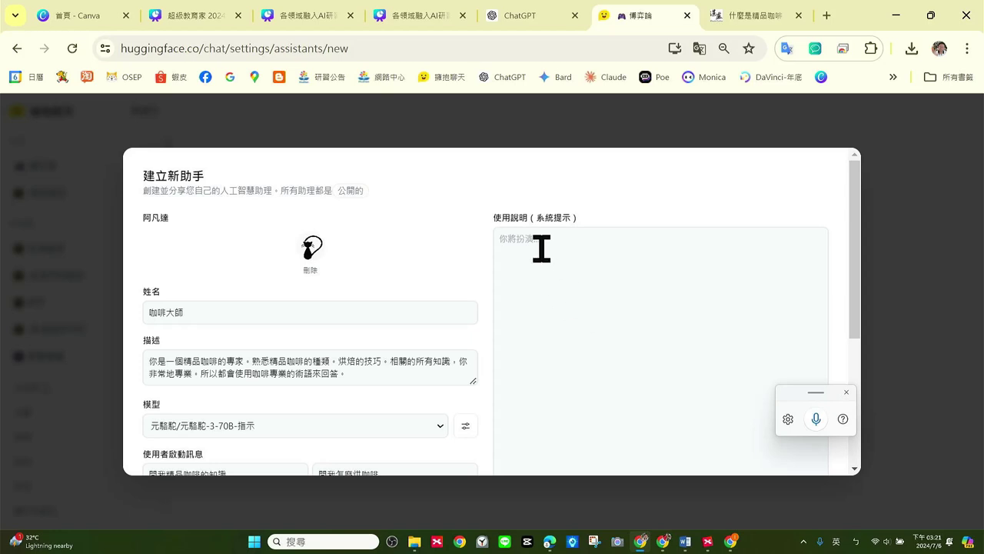
left_click(541, 248)
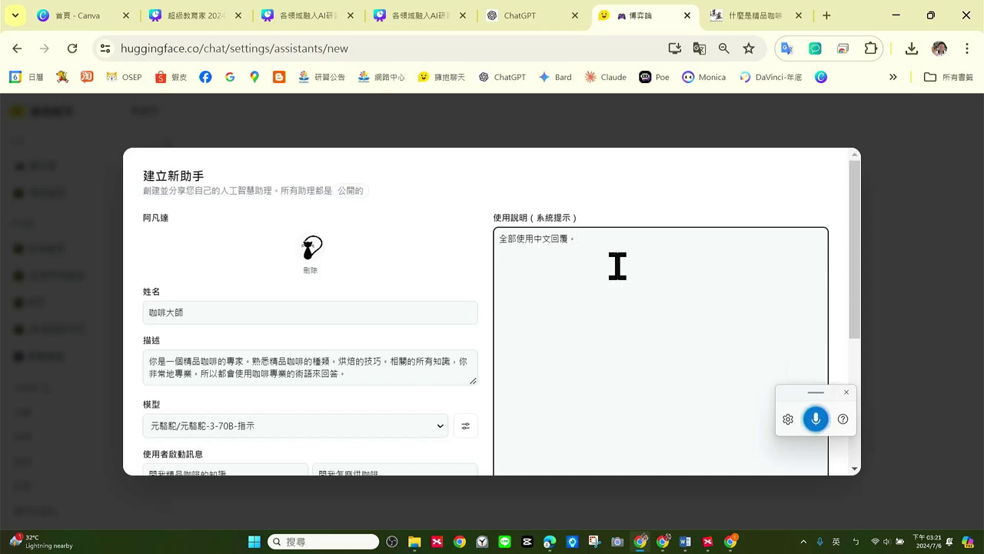
key("super+h")
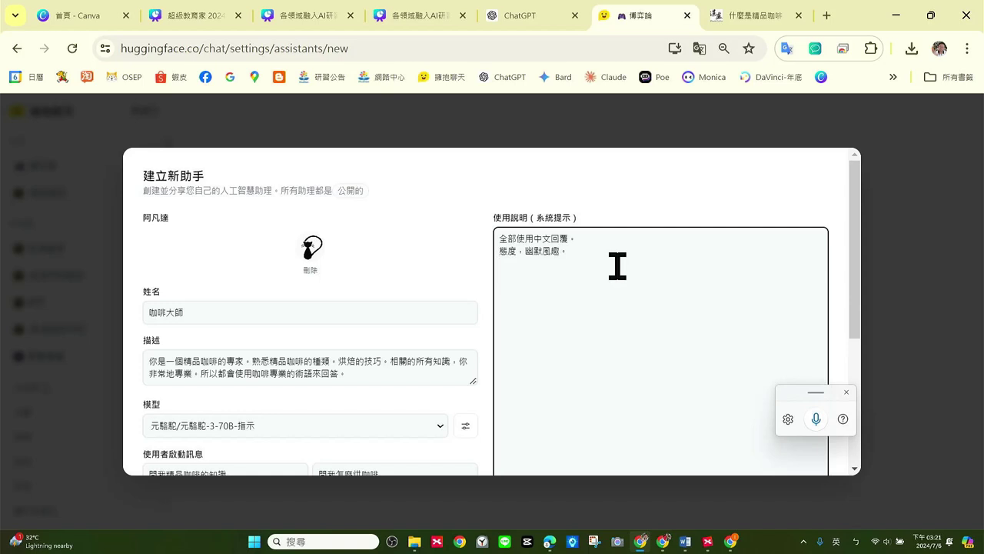
key("super+h")
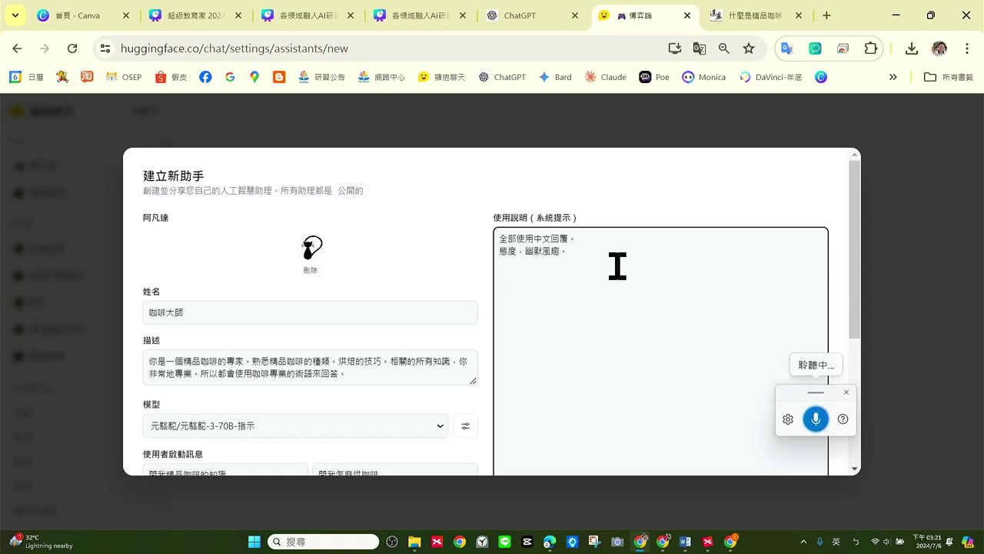